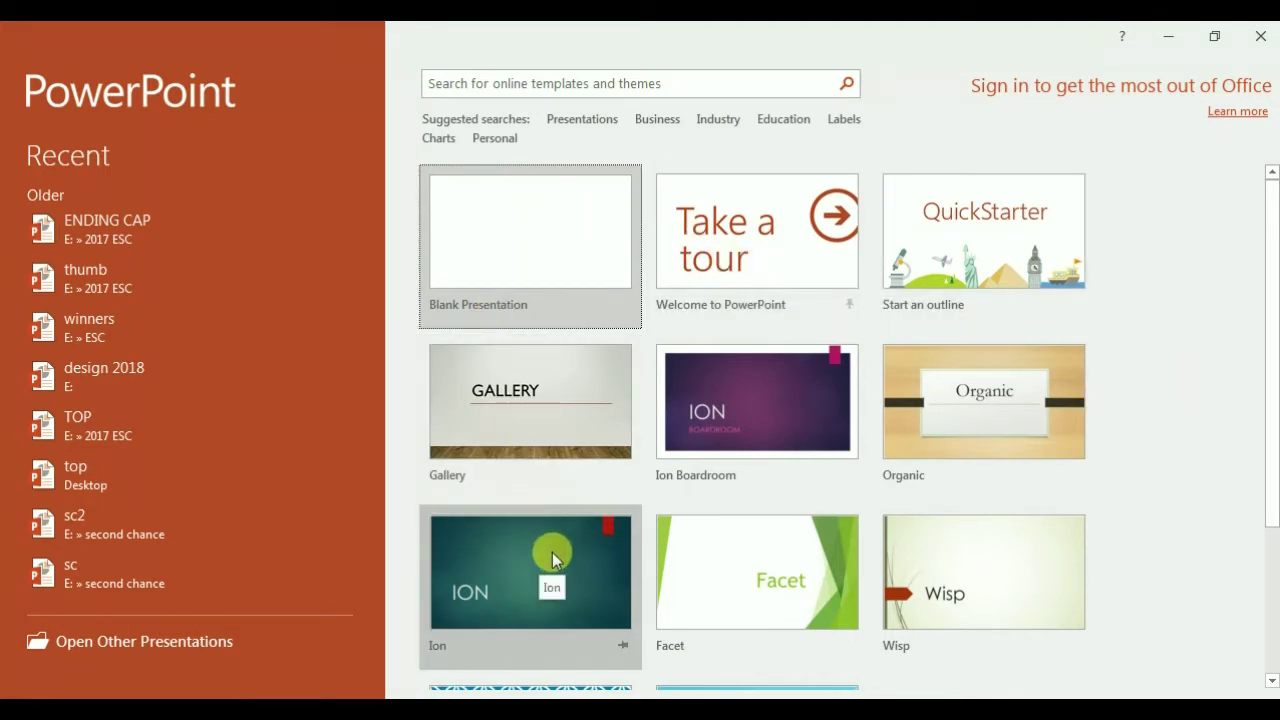
# Step: Scroll down through the start screen's template gallery and back up to the top row
pyautogui.scroll(-3, 949, 580)
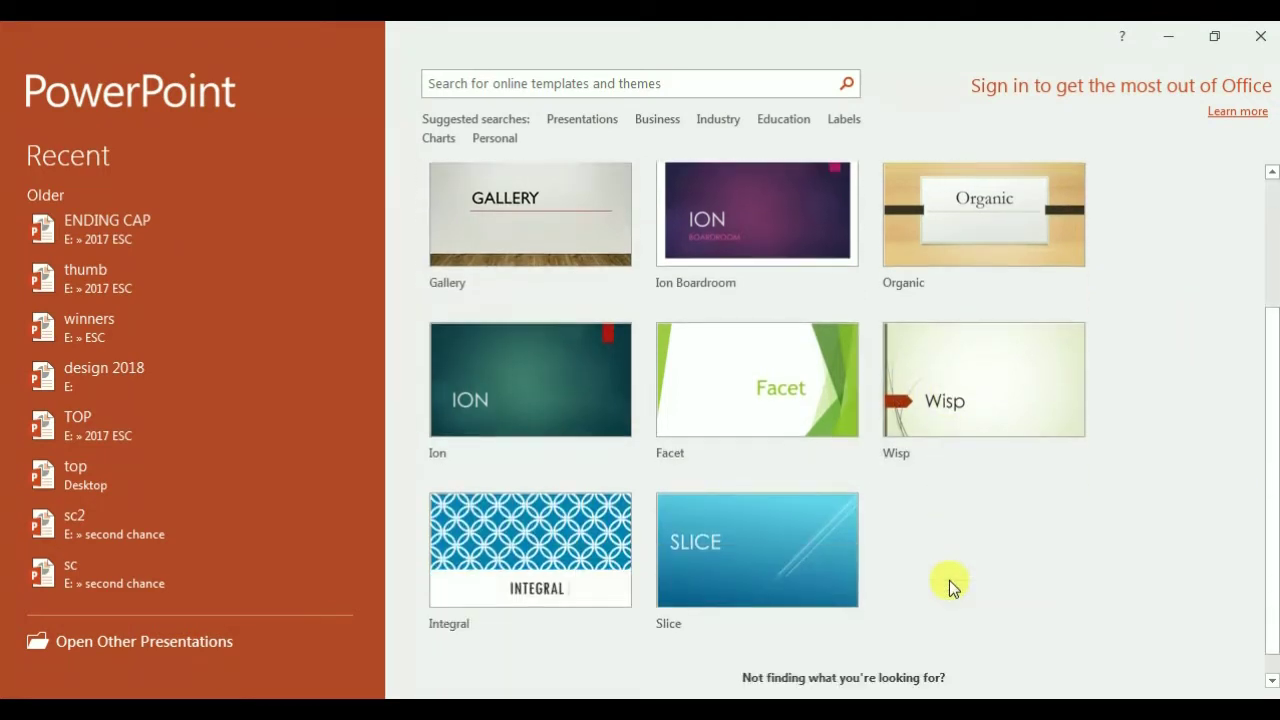
pyautogui.scroll(3, 949, 580)
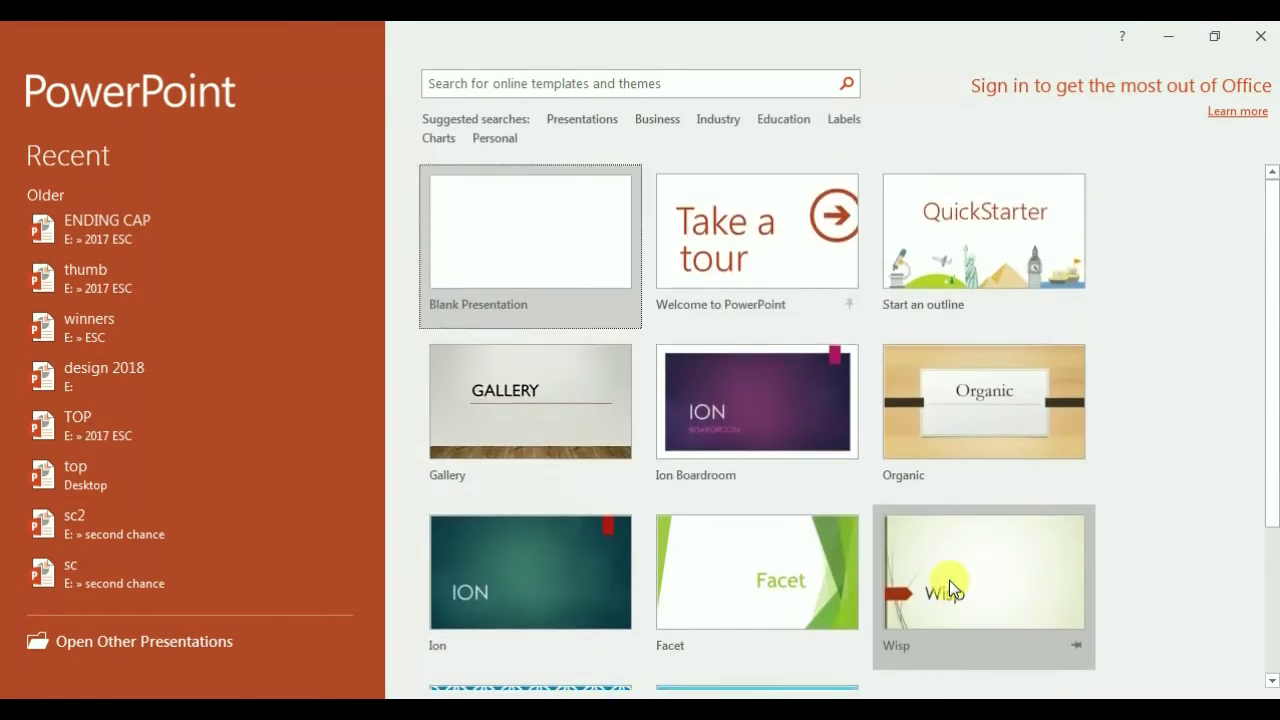
# Step: Create a blank presentation and delete its title and subtitle placeholders
pyautogui.click(542, 262)
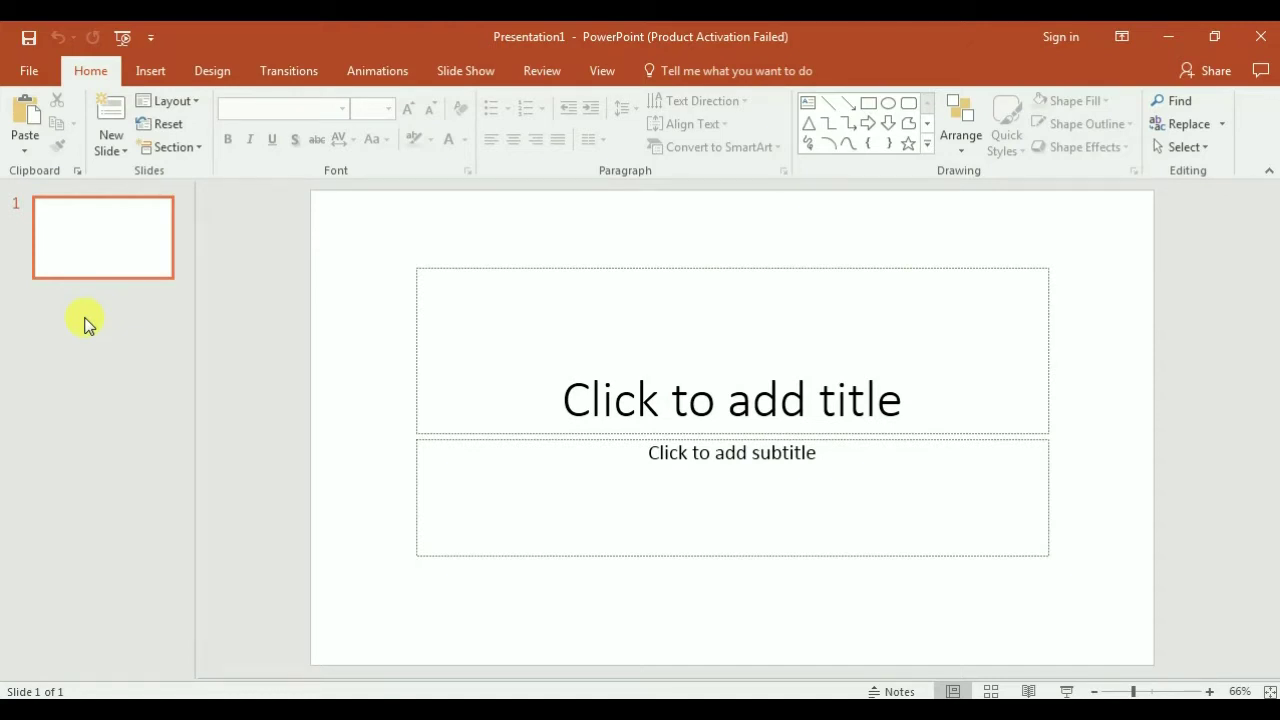
pyautogui.click(705, 267)
pyautogui.press('Delete')
pyautogui.click(784, 438)
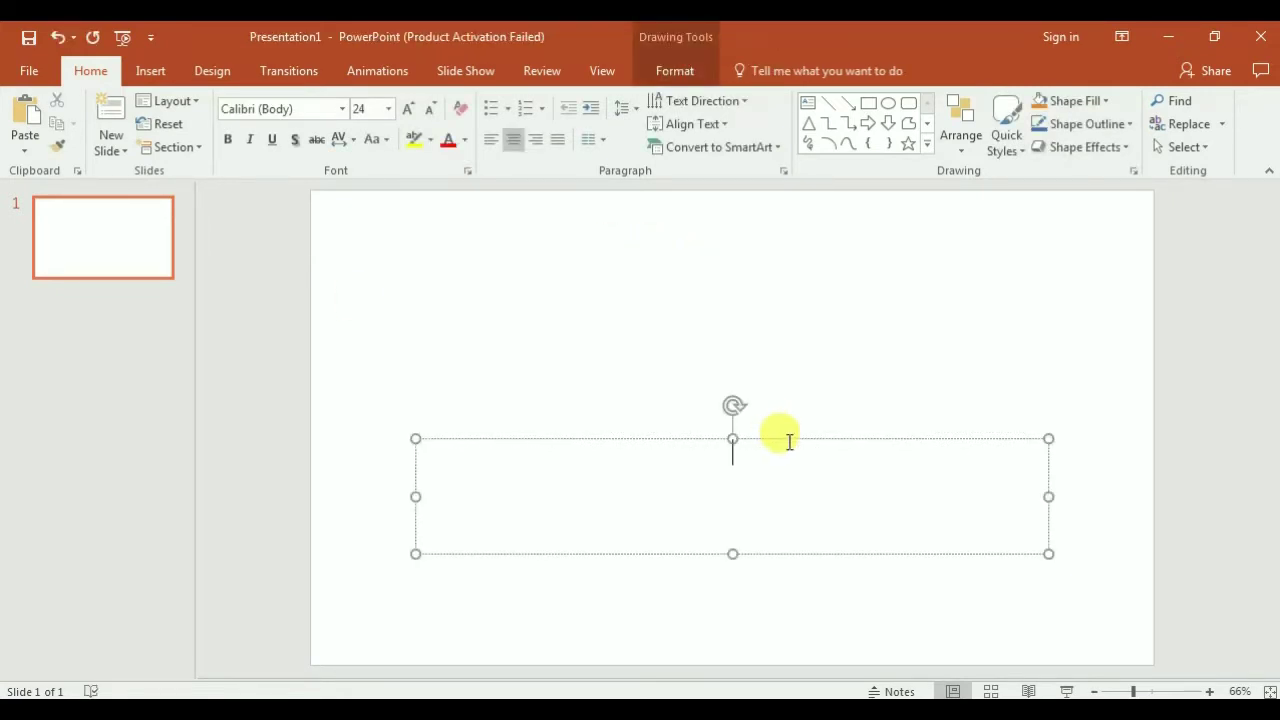
pyautogui.press('Delete')
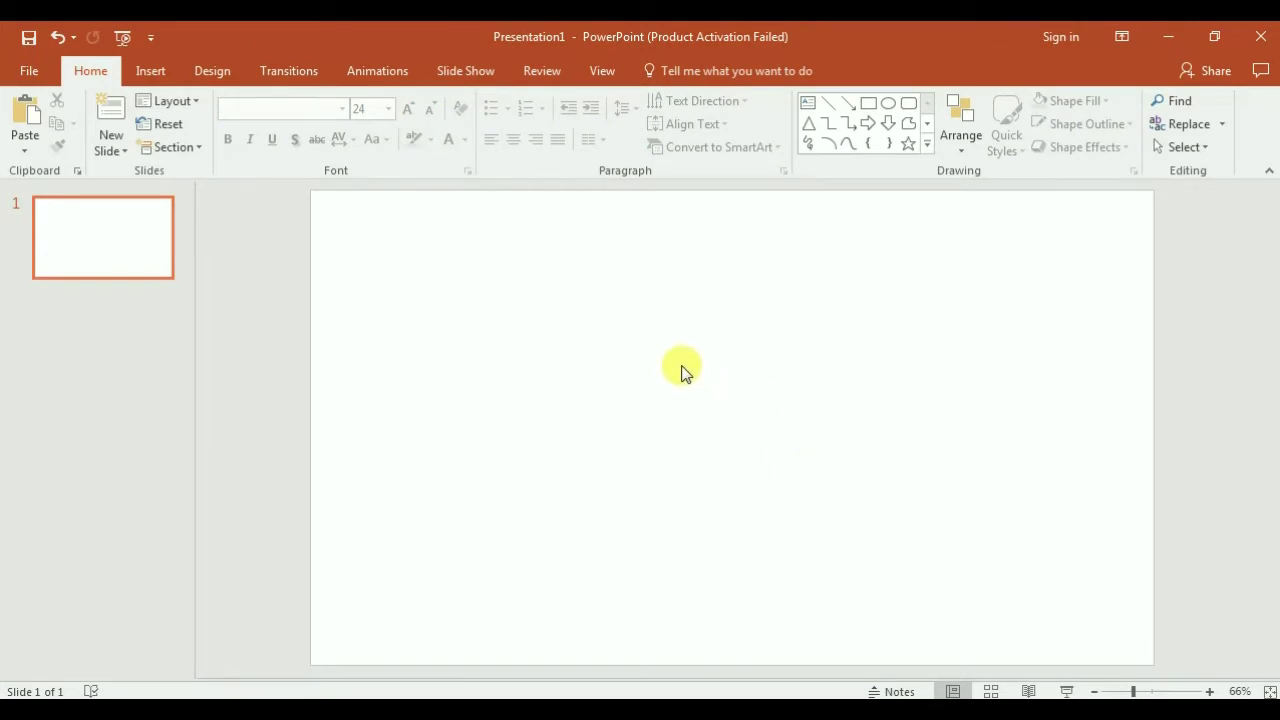
# Step: Insert 'Ilinca - Amici (Official Video)' from Downloads with Video on My PC
pyautogui.click(152, 72)
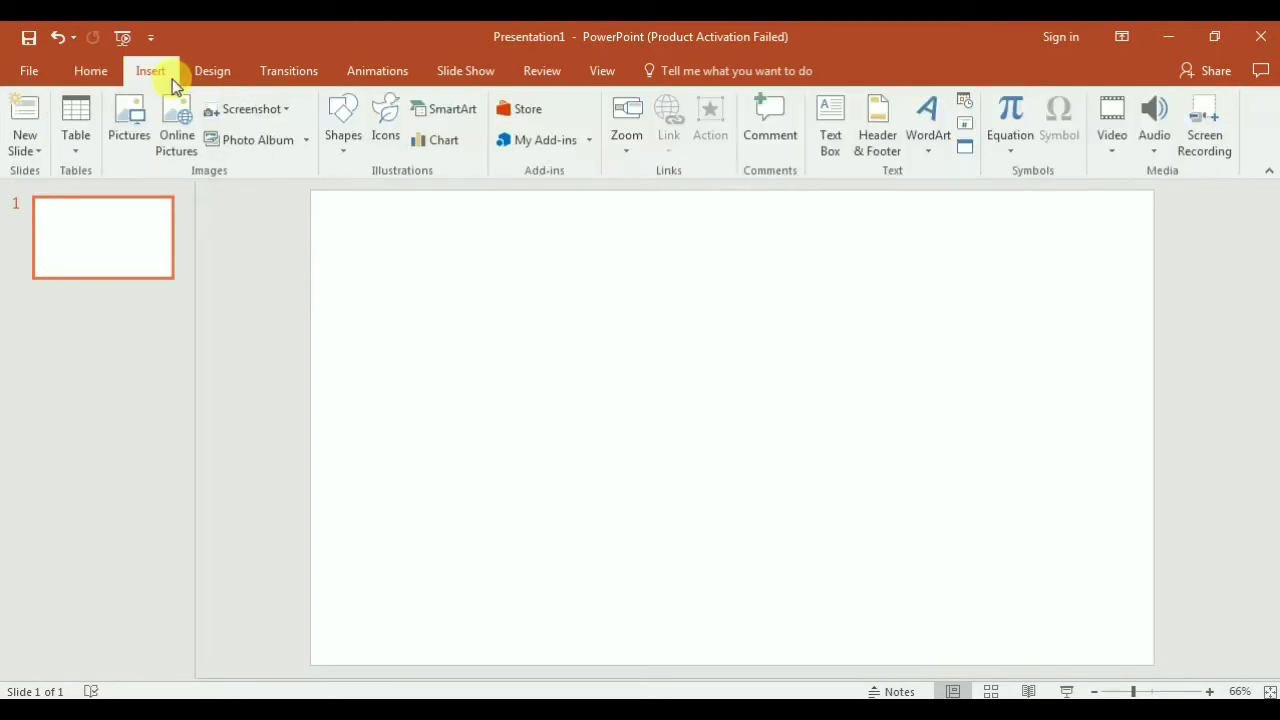
pyautogui.click(1108, 158)
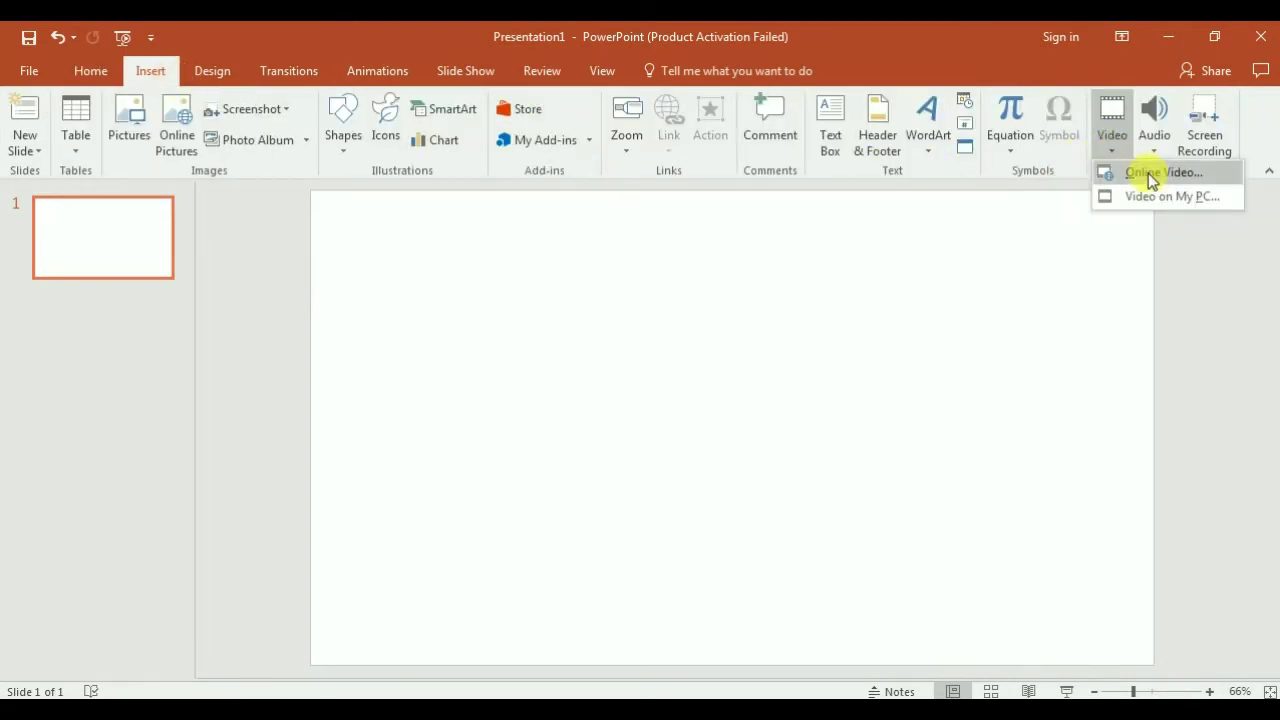
pyautogui.click(1168, 197)
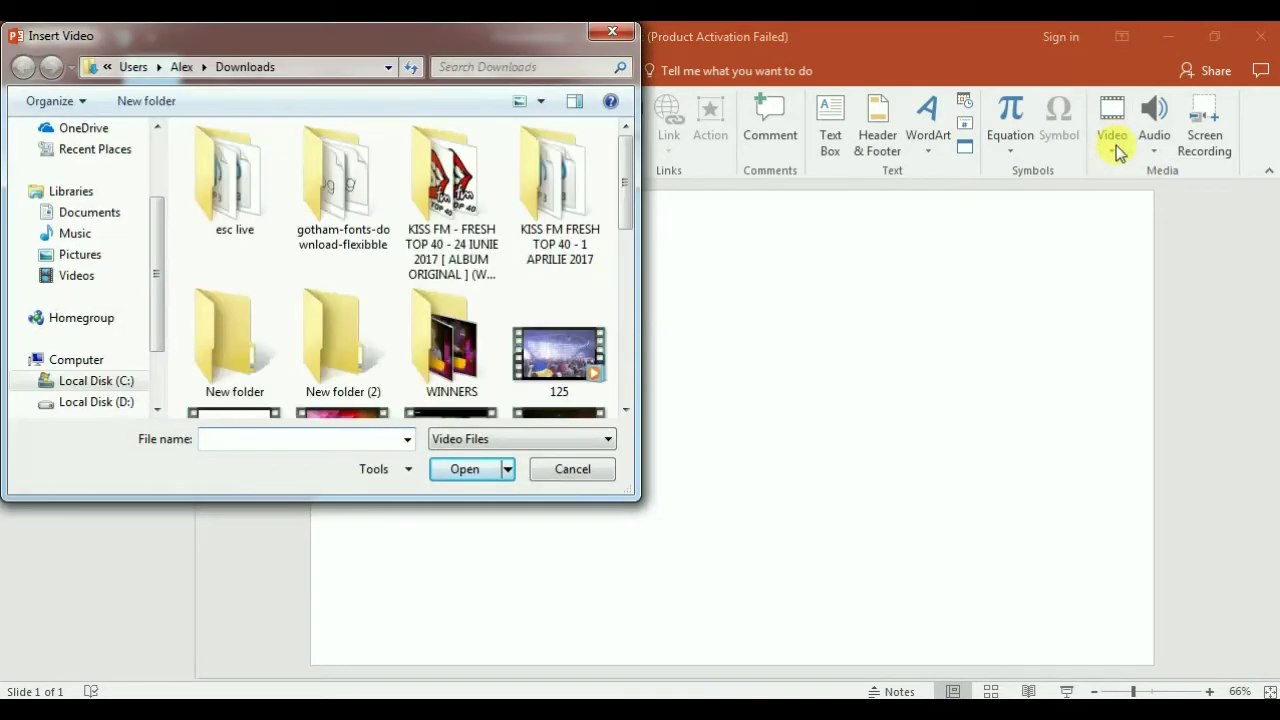
pyautogui.click(540, 350)
pyautogui.scroll(-2, 537, 347)
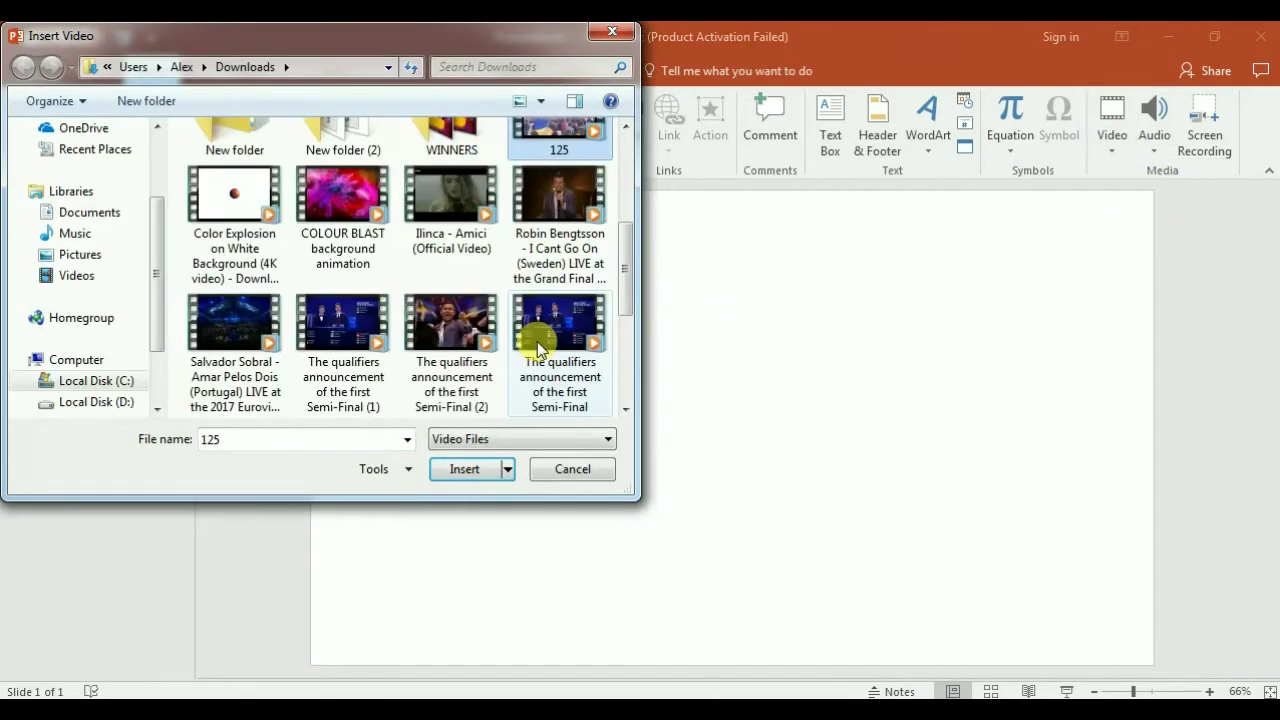
pyautogui.scroll(-1, 537, 347)
pyautogui.scroll(2, 537, 347)
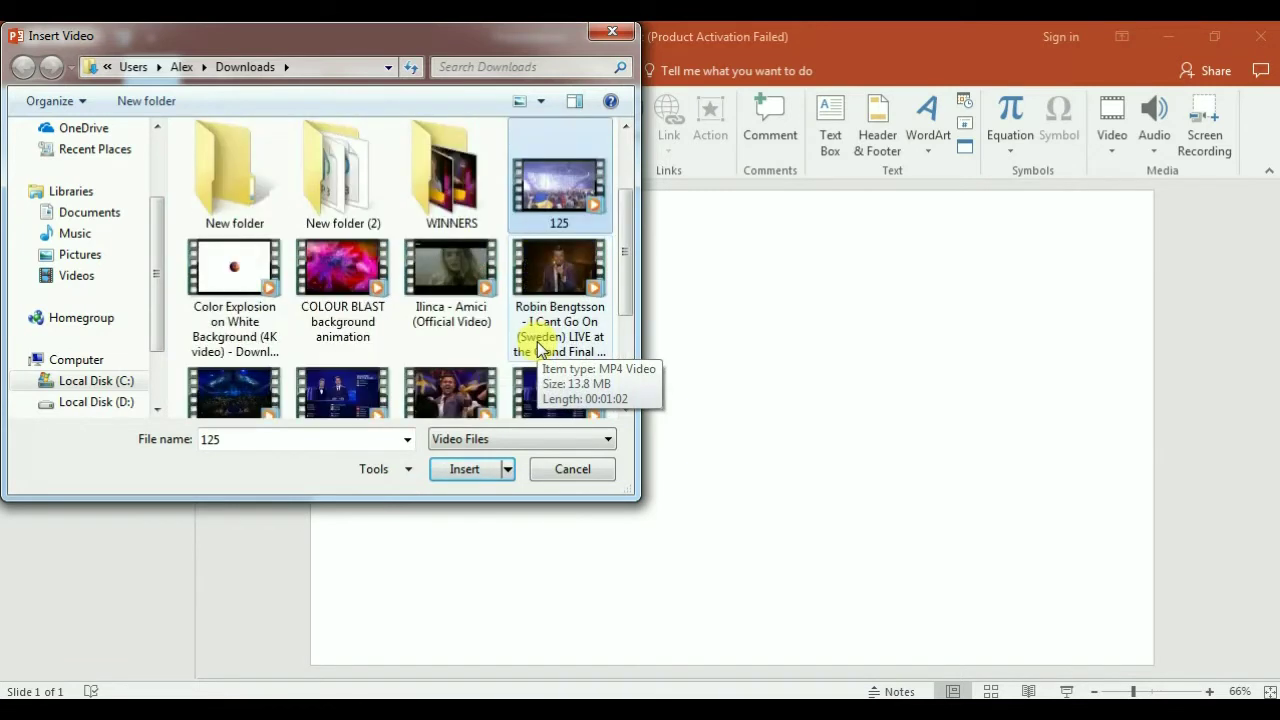
pyautogui.click(488, 320)
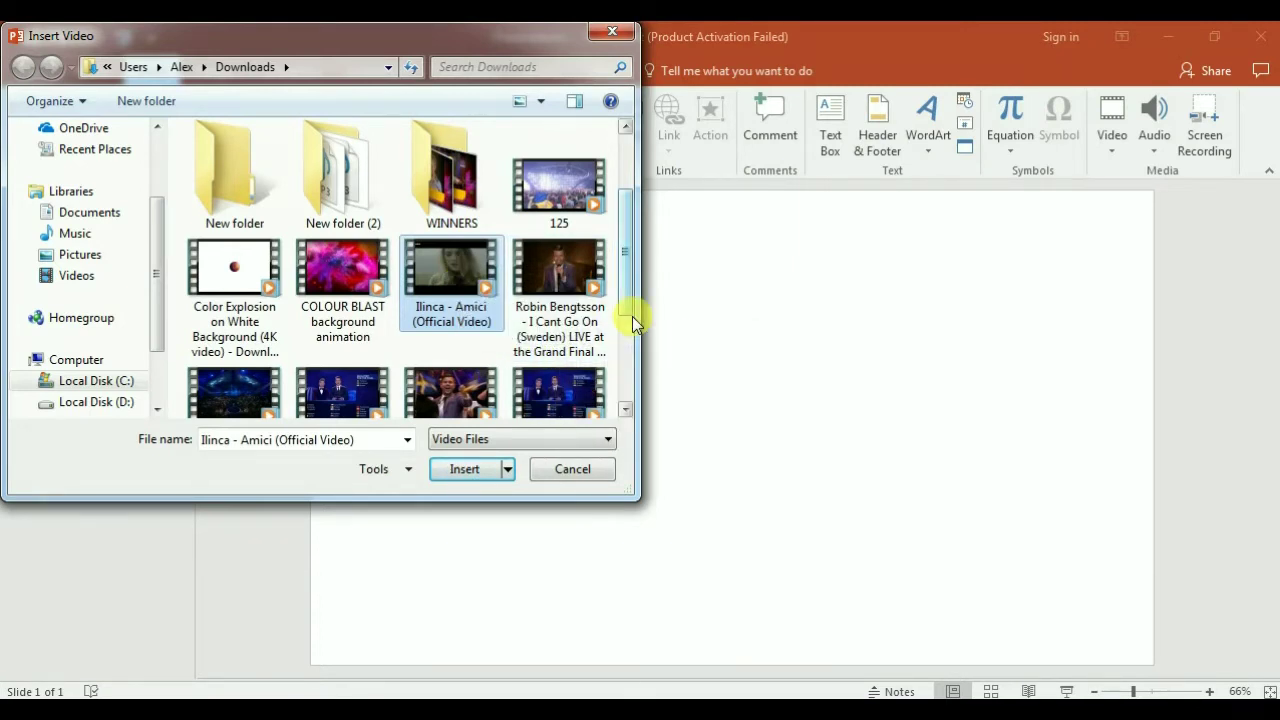
pyautogui.doubleClick(478, 292)
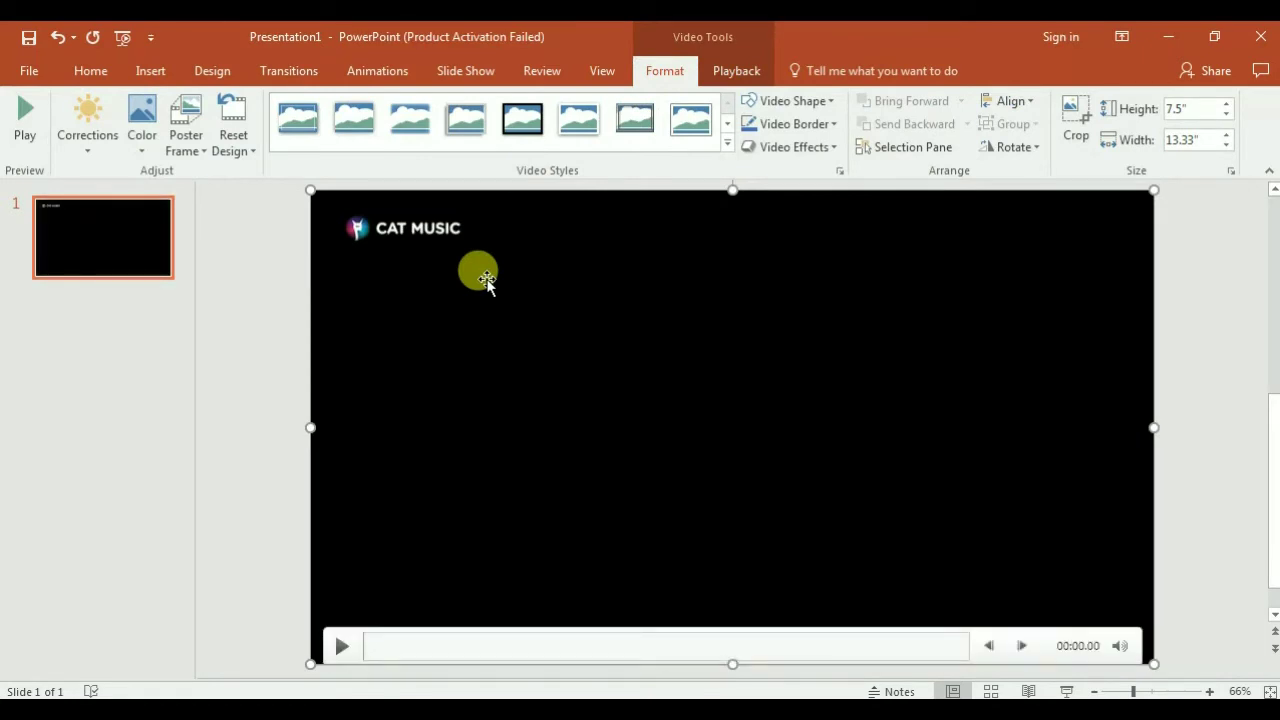
# Step: Give the video a Play animation set to Start With Previous in the Animation Pane
pyautogui.click(453, 72)
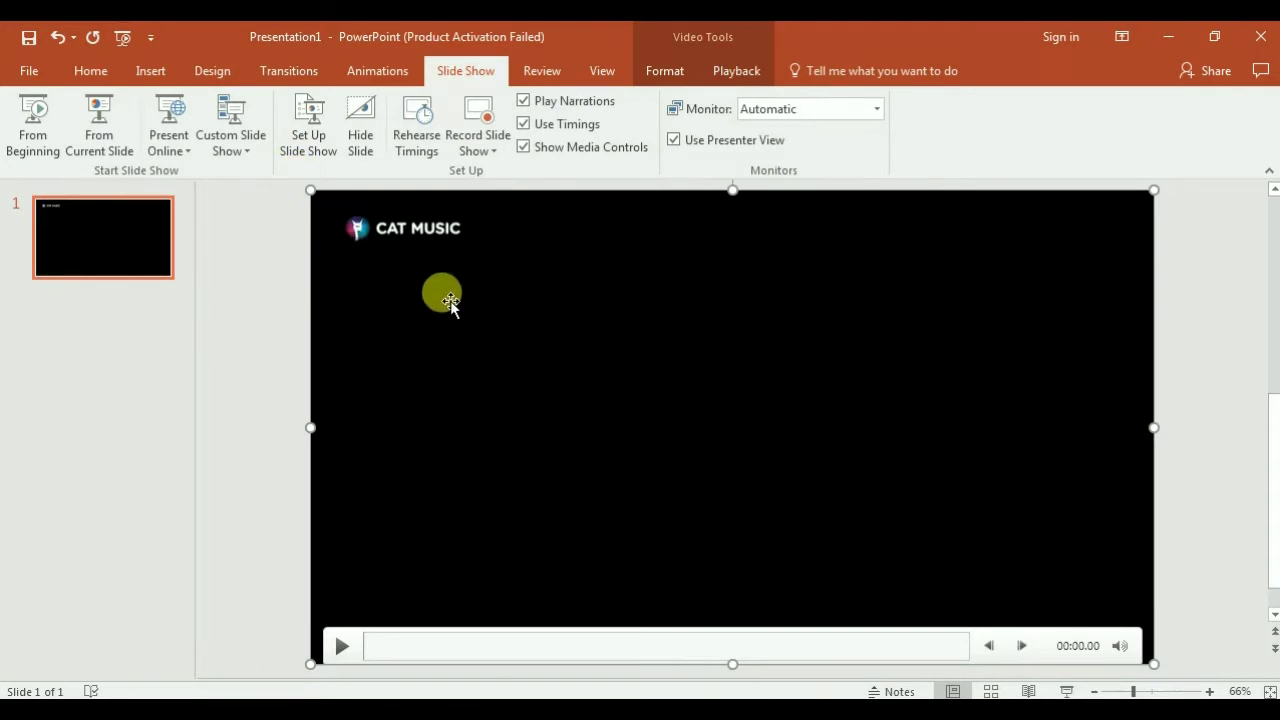
pyautogui.click(384, 72)
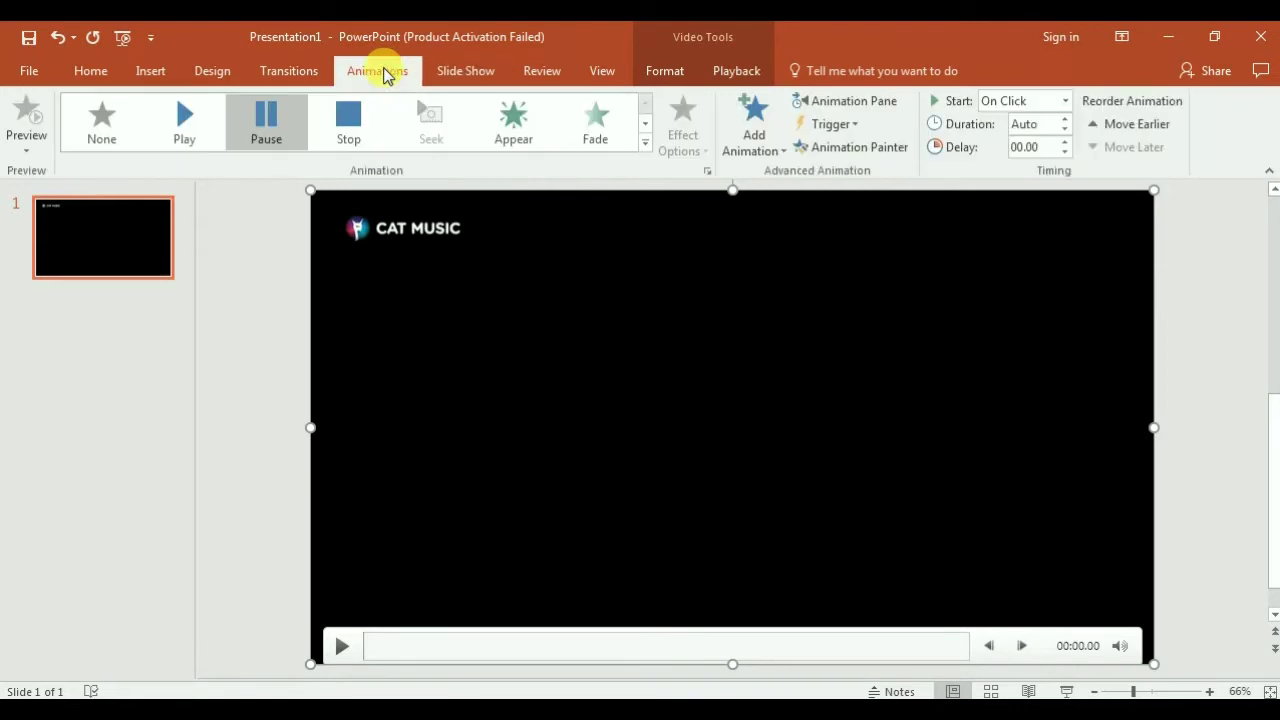
pyautogui.click(186, 128)
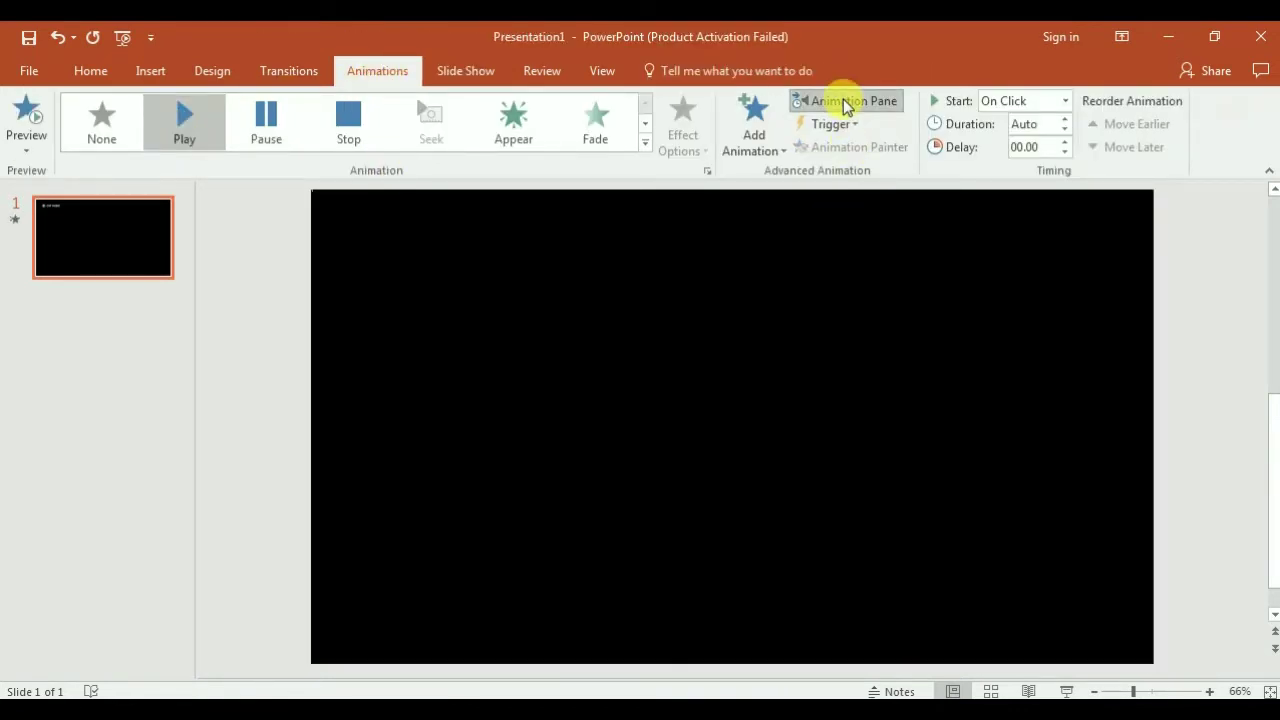
pyautogui.click(847, 104)
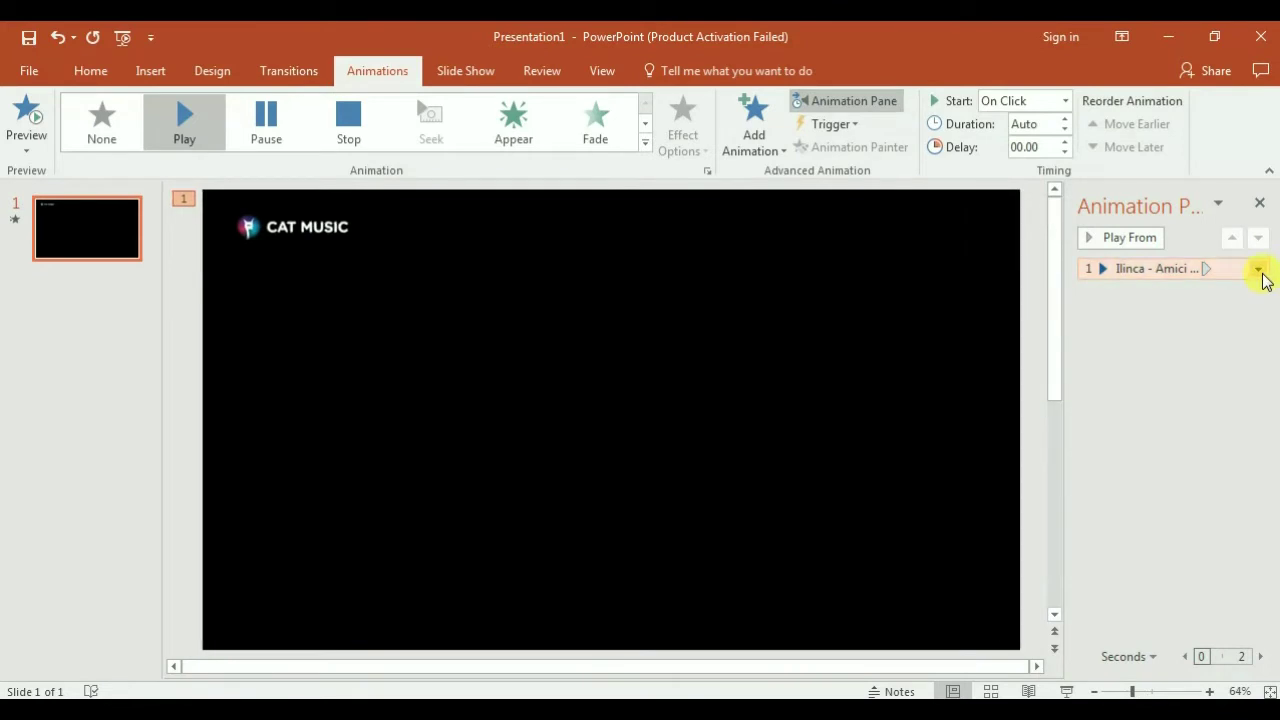
pyautogui.click(1258, 270)
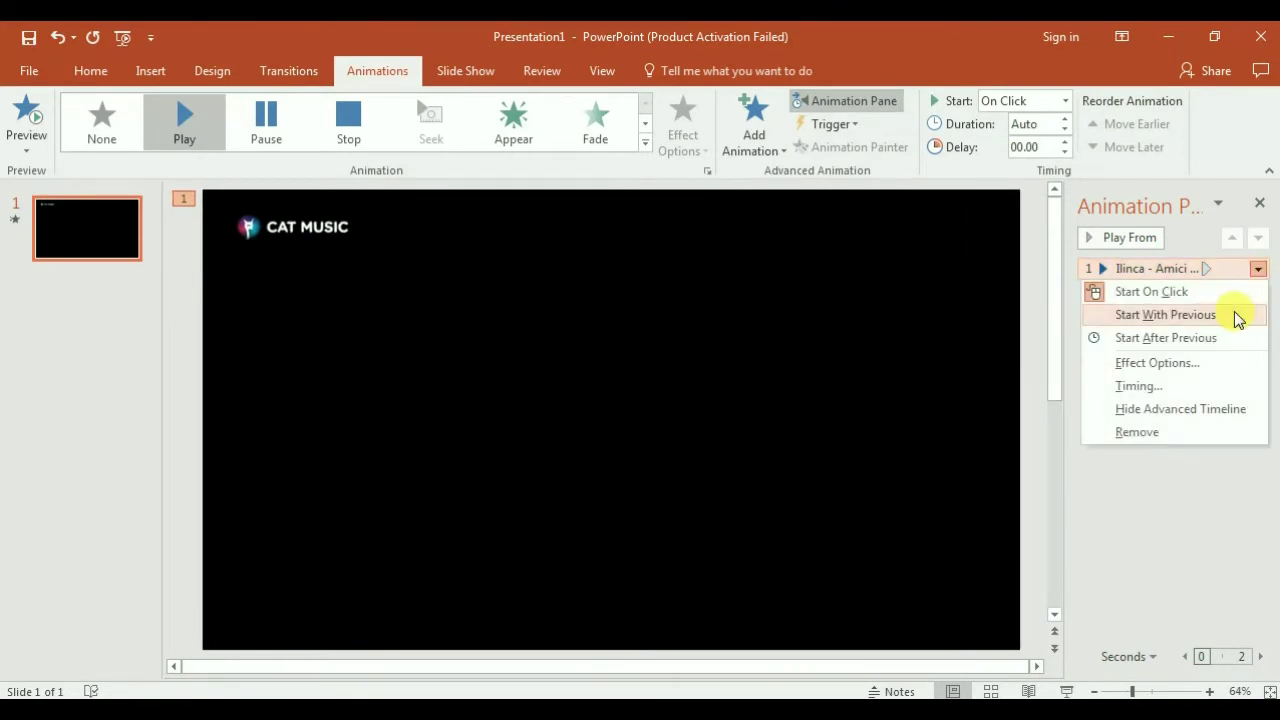
pyautogui.click(1238, 315)
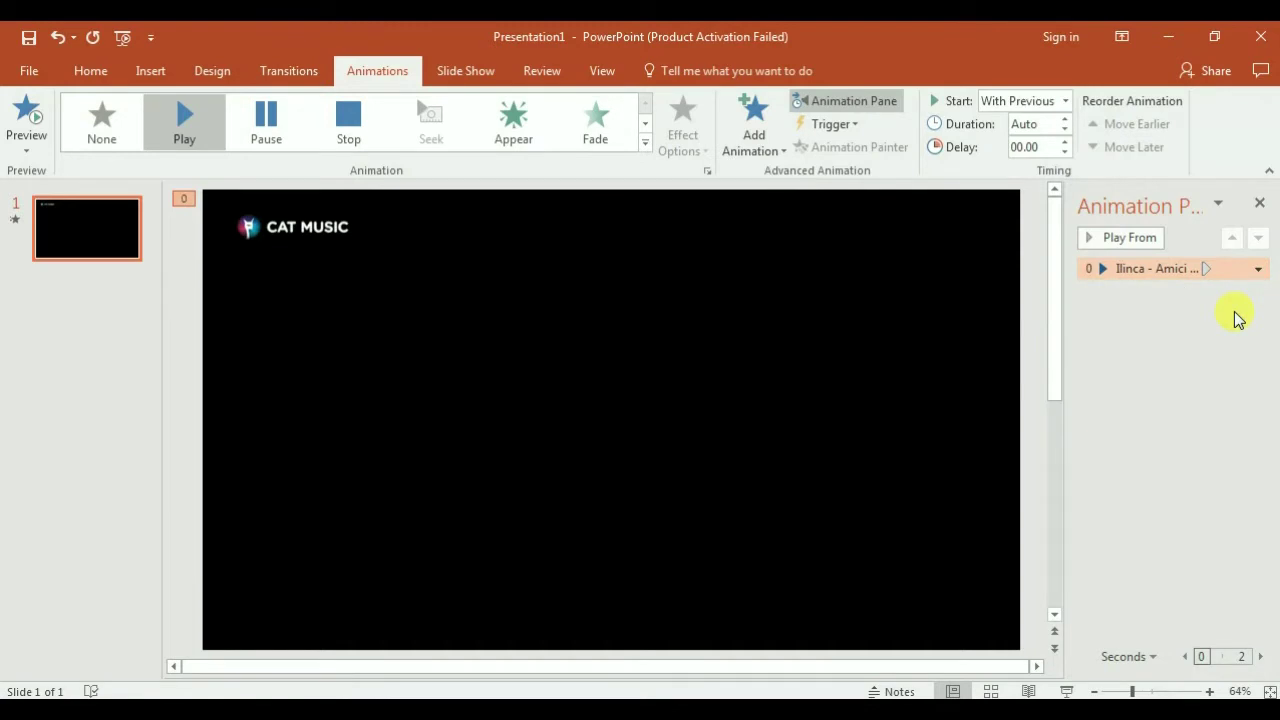
pyautogui.click(1258, 270)
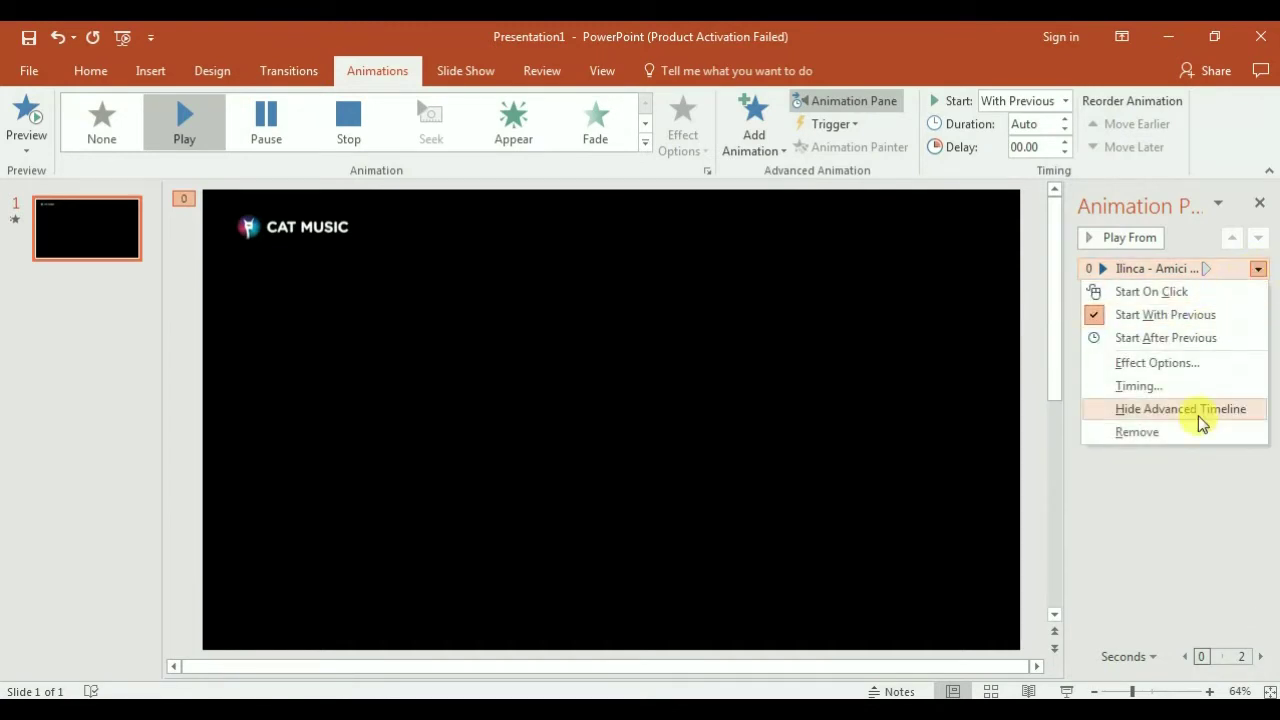
pyautogui.click(1187, 545)
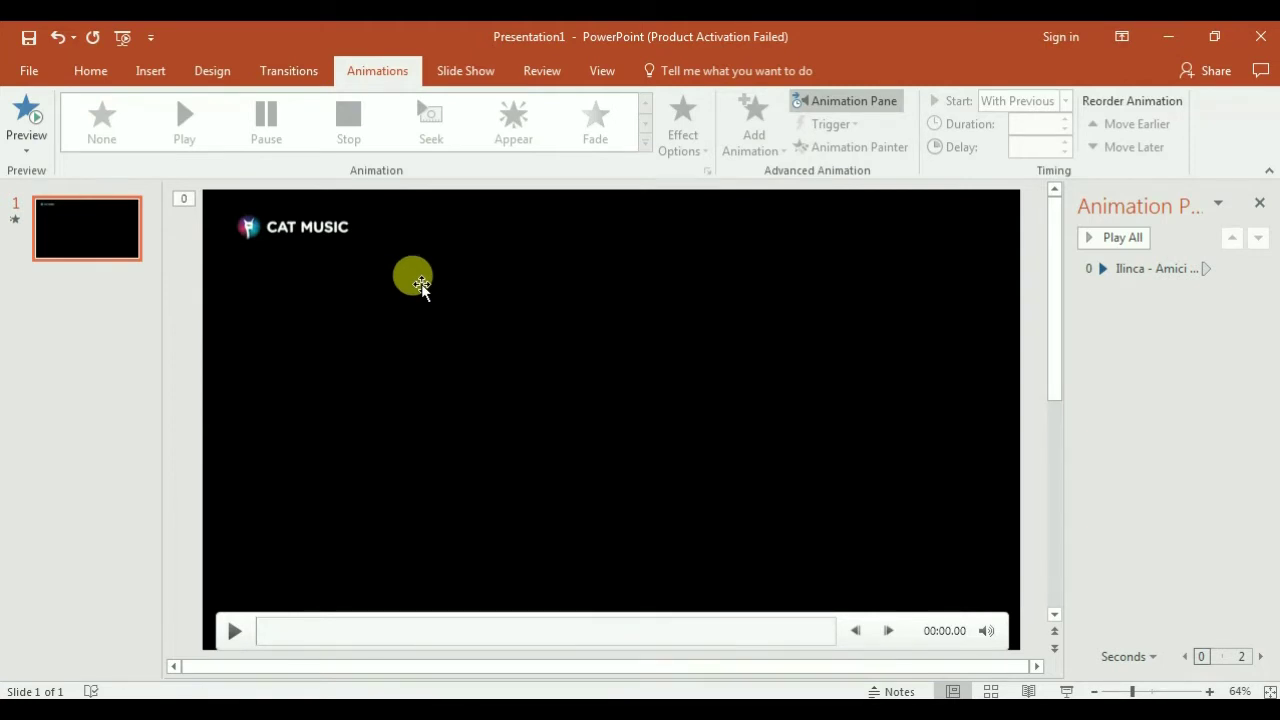
# Step: Draw a banner rectangle across the lower part of the slide and send it backward
pyautogui.click(166, 82)
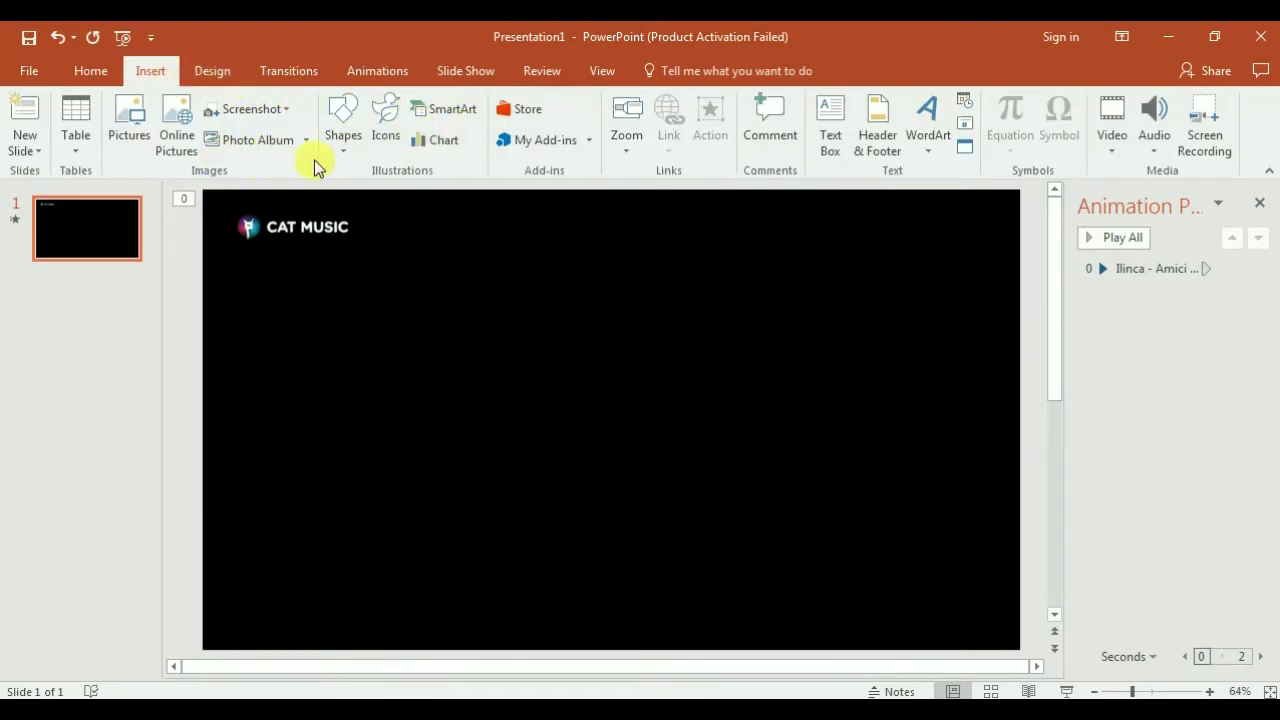
pyautogui.click(342, 150)
pyautogui.click(342, 158)
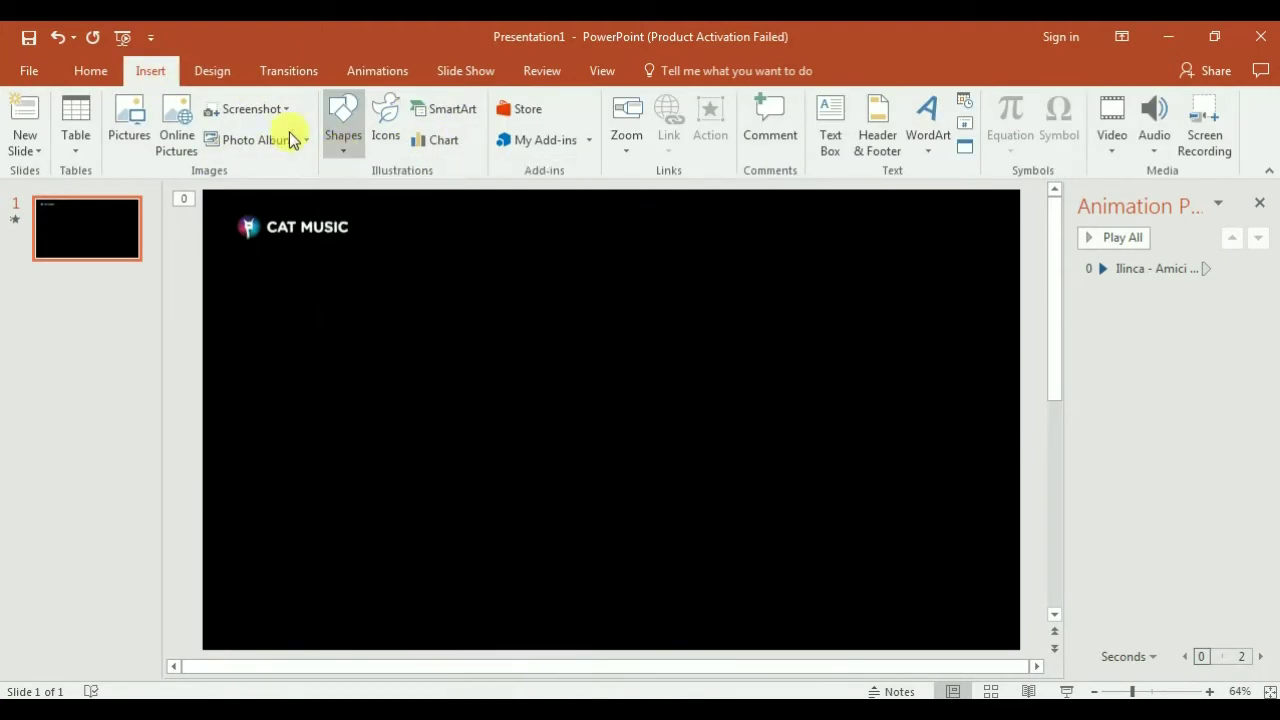
pyautogui.click(343, 150)
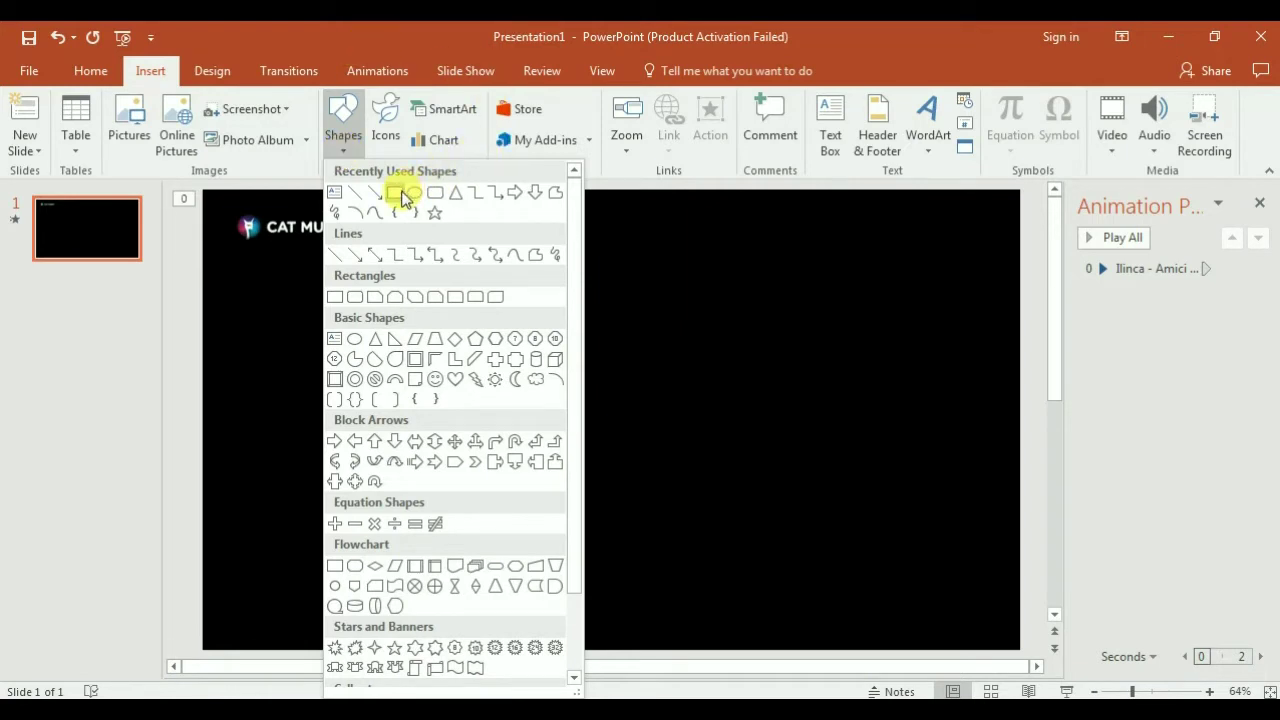
pyautogui.click(399, 195)
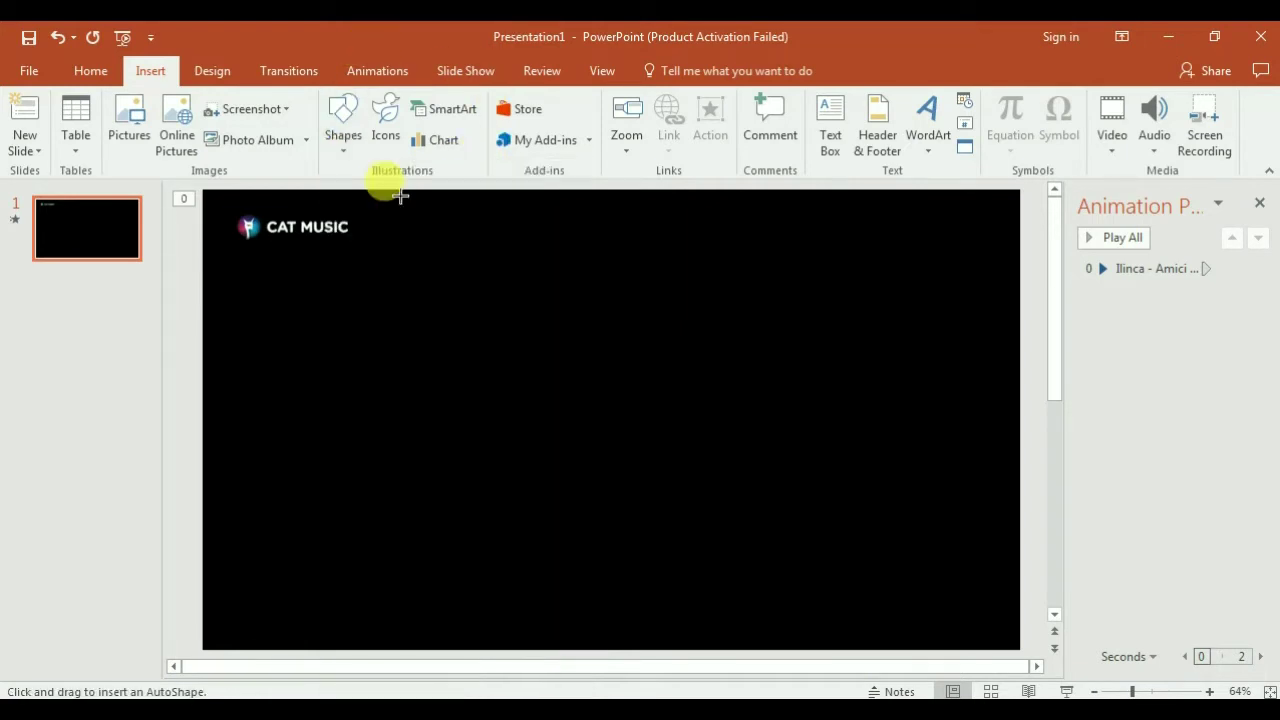
pyautogui.moveTo(278, 541)
pyautogui.mouseDown()
pyautogui.moveTo(940, 597)
pyautogui.moveTo(957, 622)
pyautogui.mouseUp()
pyautogui.moveTo(842, 577); pyautogui.dragTo(840, 580)
pyautogui.click(986, 128)
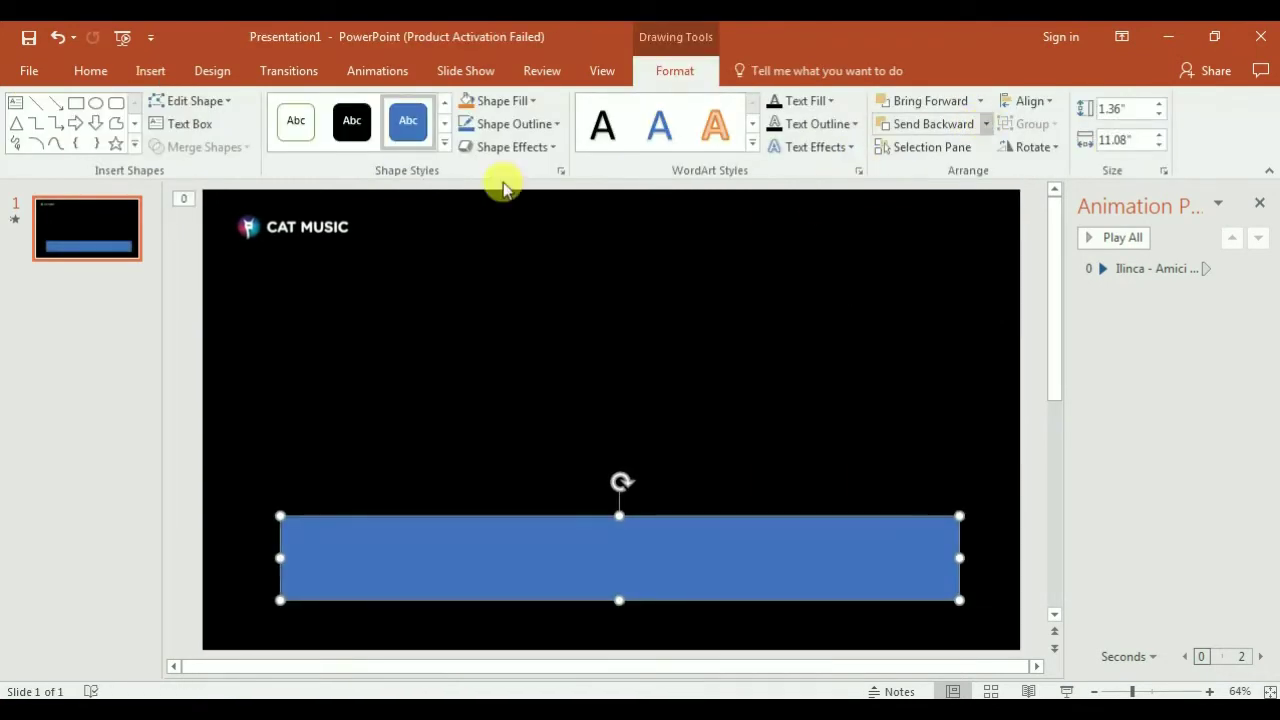
# Step: Recolour the banner rectangle orange and set its outline to No Outline
pyautogui.click(535, 305)
pyautogui.click(527, 546)
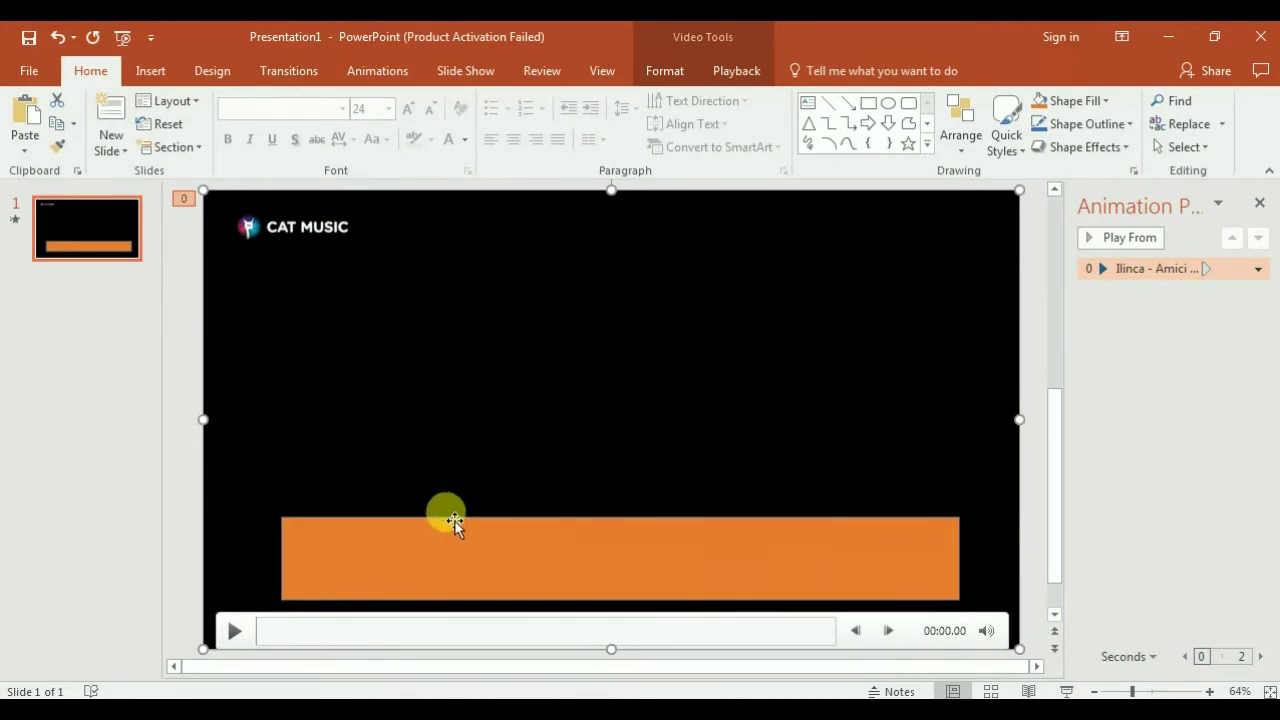
pyautogui.click(503, 546)
pyautogui.click(680, 72)
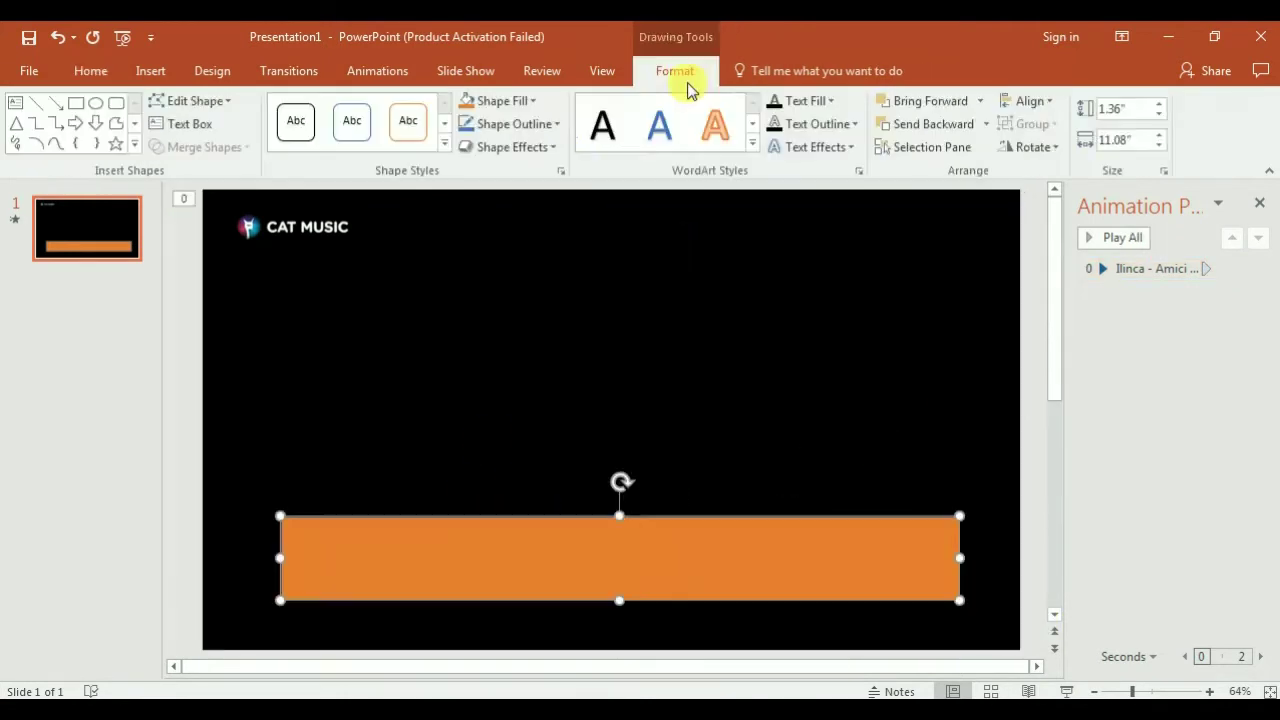
pyautogui.click(538, 130)
pyautogui.click(550, 299)
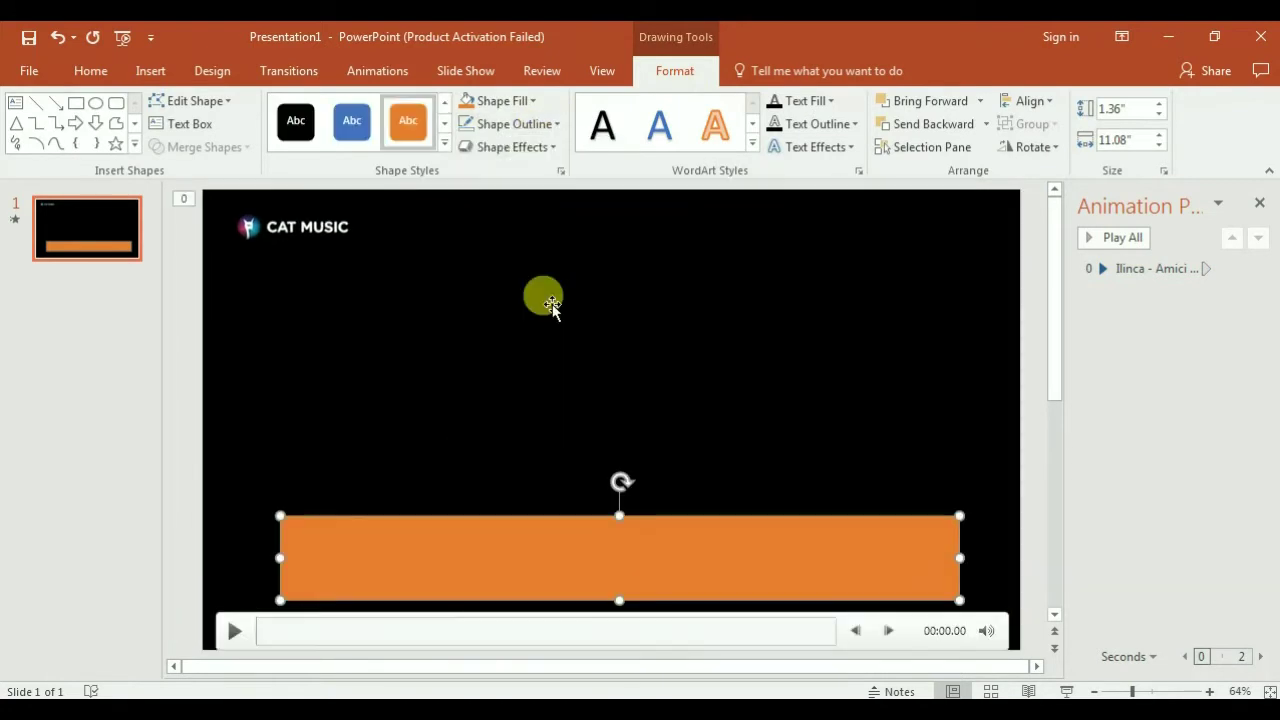
pyautogui.click(540, 316)
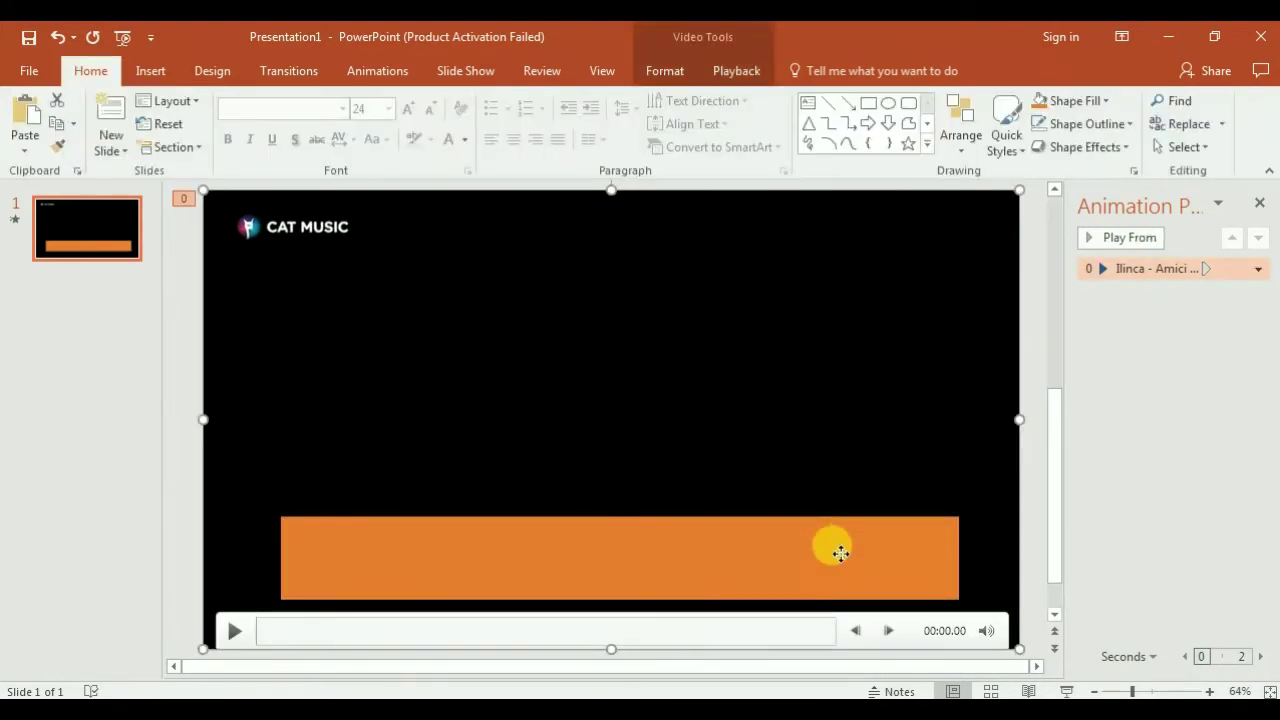
pyautogui.click(840, 553)
pyautogui.click(675, 71)
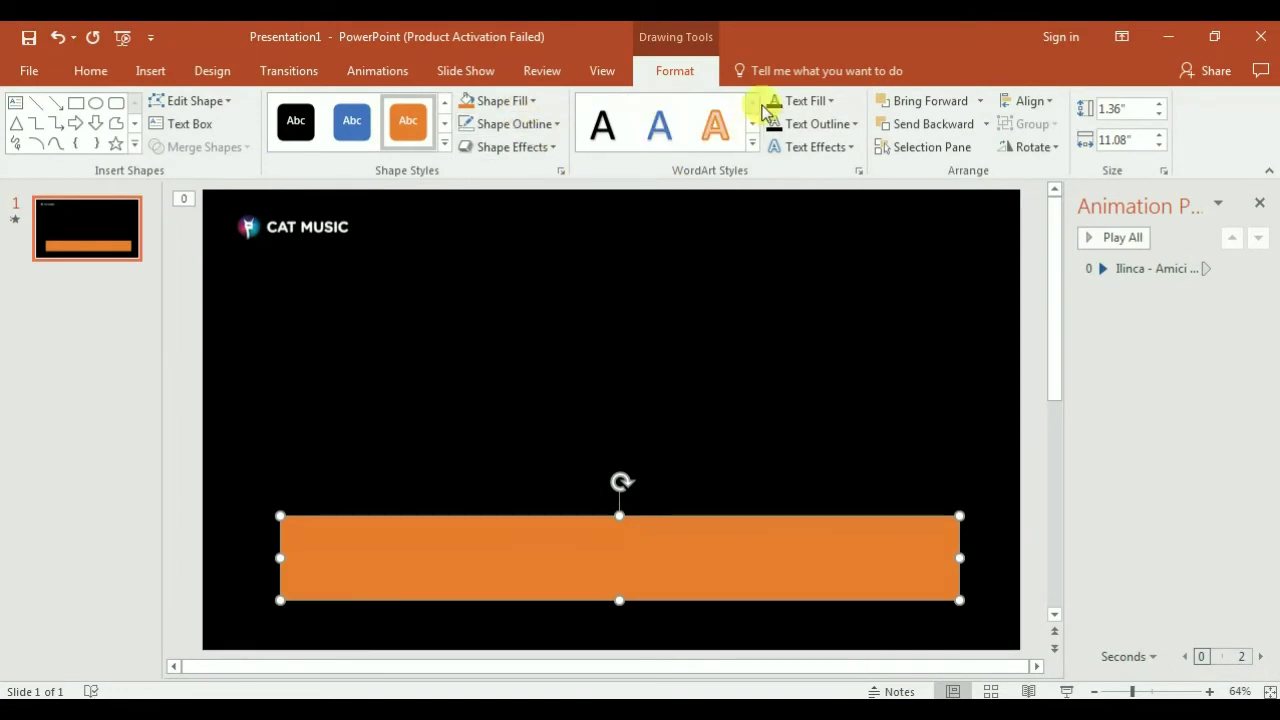
# Step: Apply a dark radial gradient variation to the orange banner's fill
pyautogui.click(506, 102)
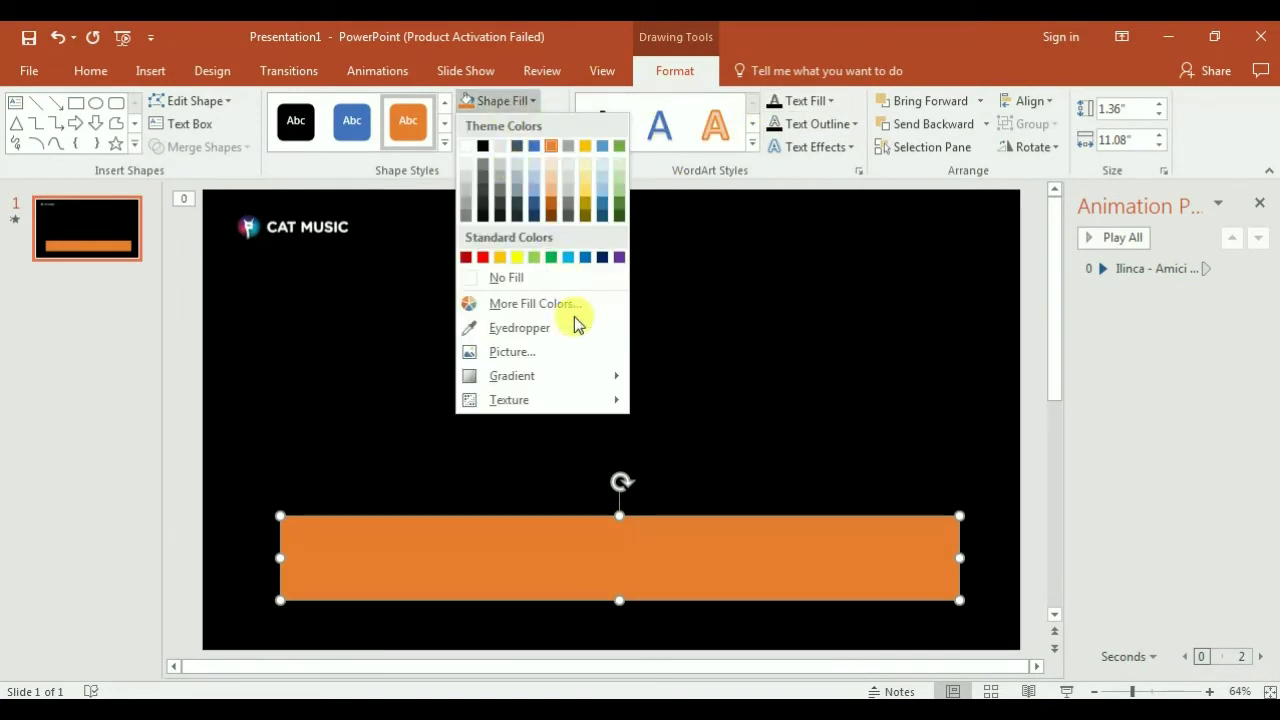
pyautogui.moveTo(579, 376)
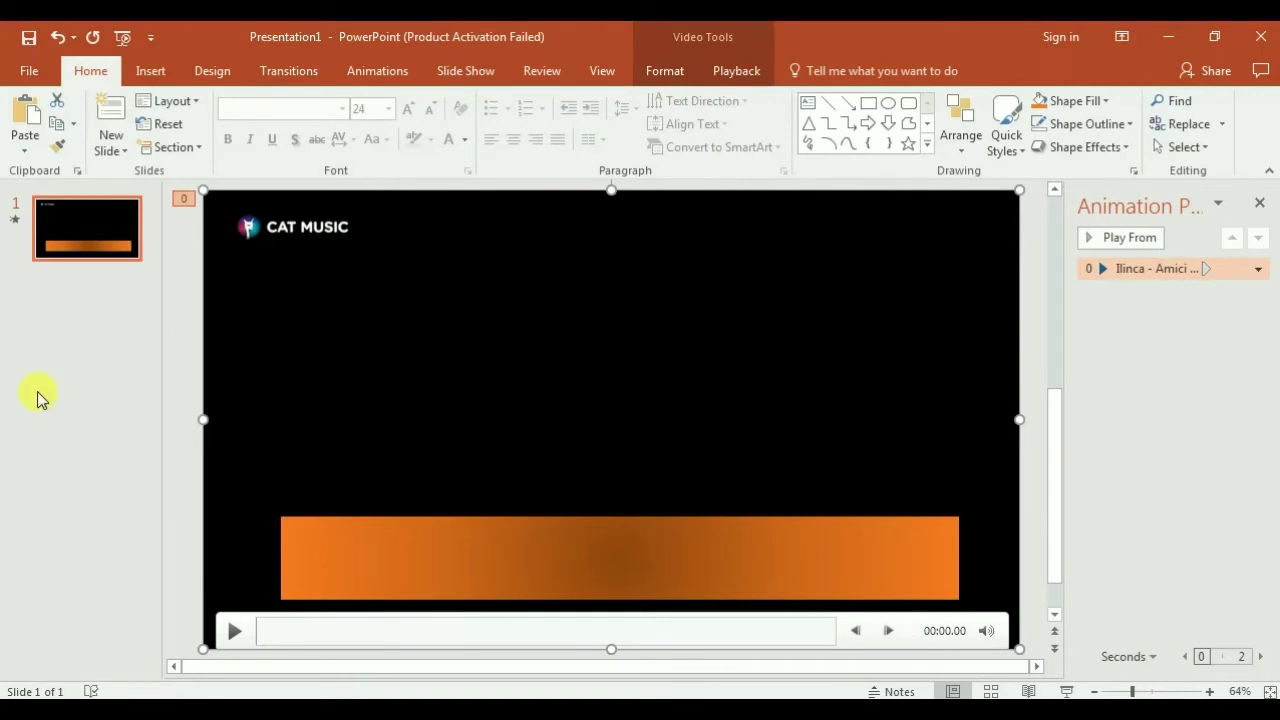
pyautogui.doubleClick(745, 565)
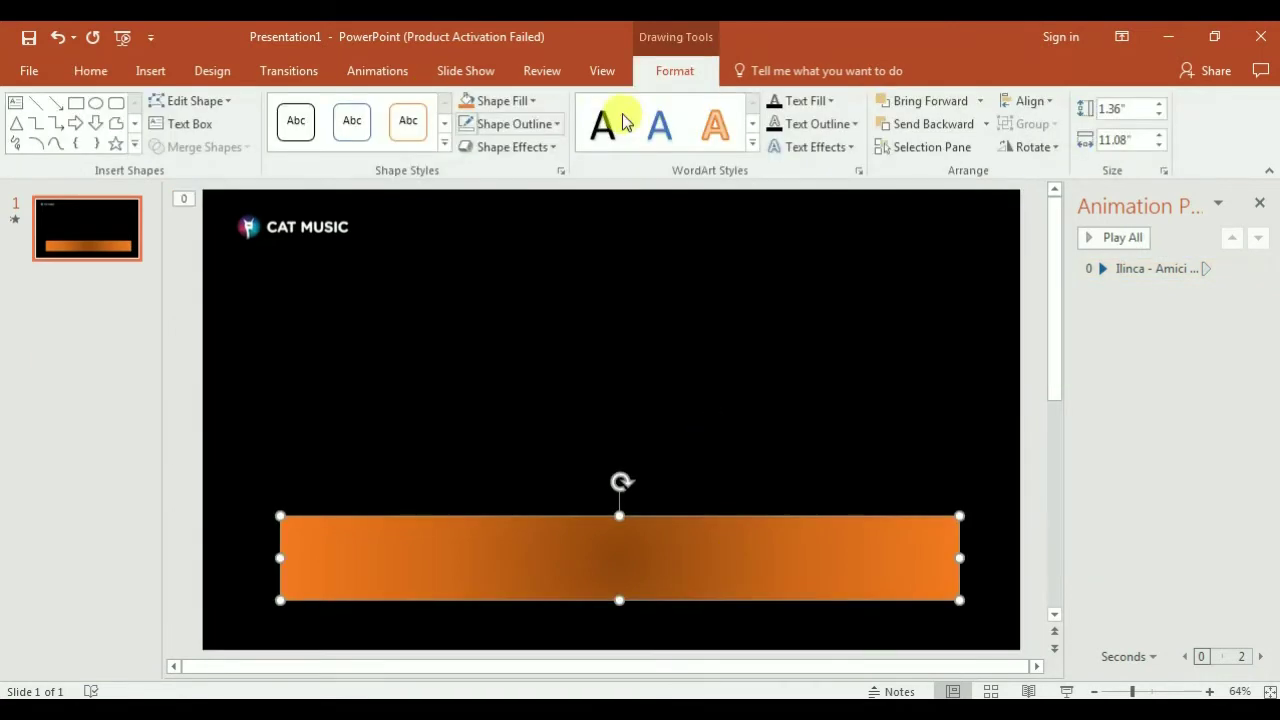
pyautogui.click(508, 147)
pyautogui.moveTo(551, 174)
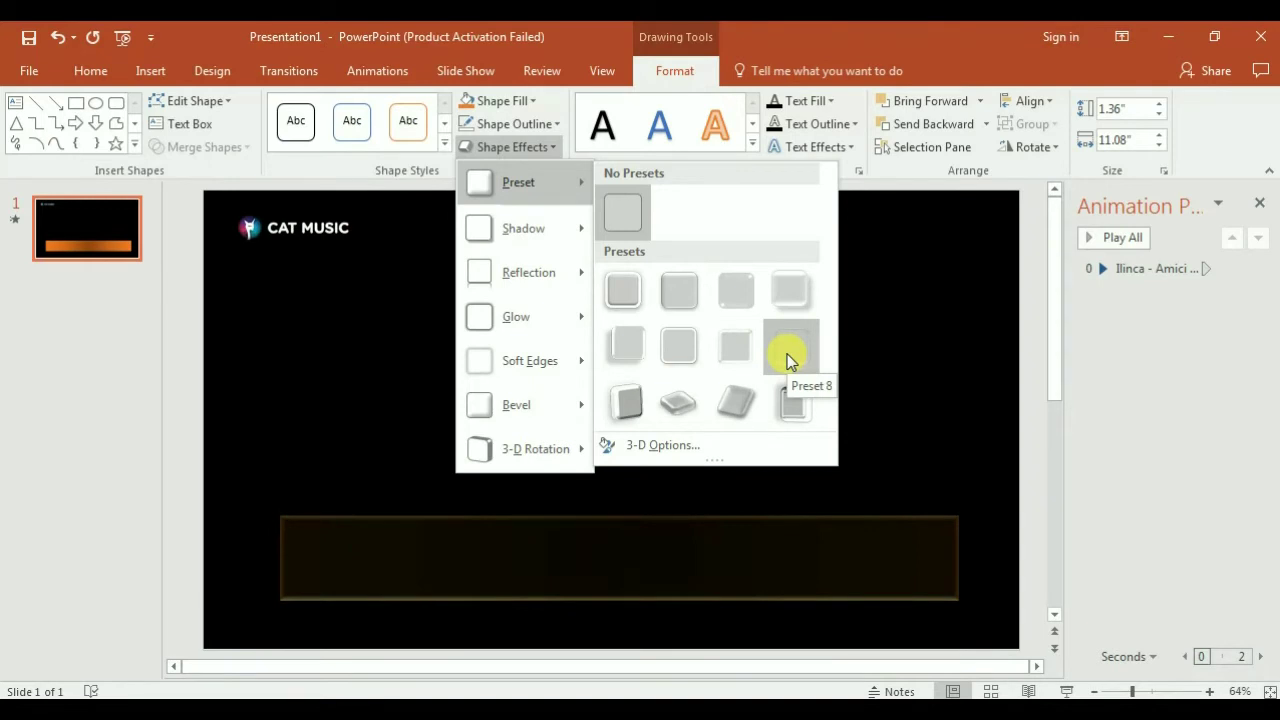
# Step: Apply the Preset 8 3-D effect and an orange reflection to the banner
pyautogui.click(787, 354)
pyautogui.click(527, 149)
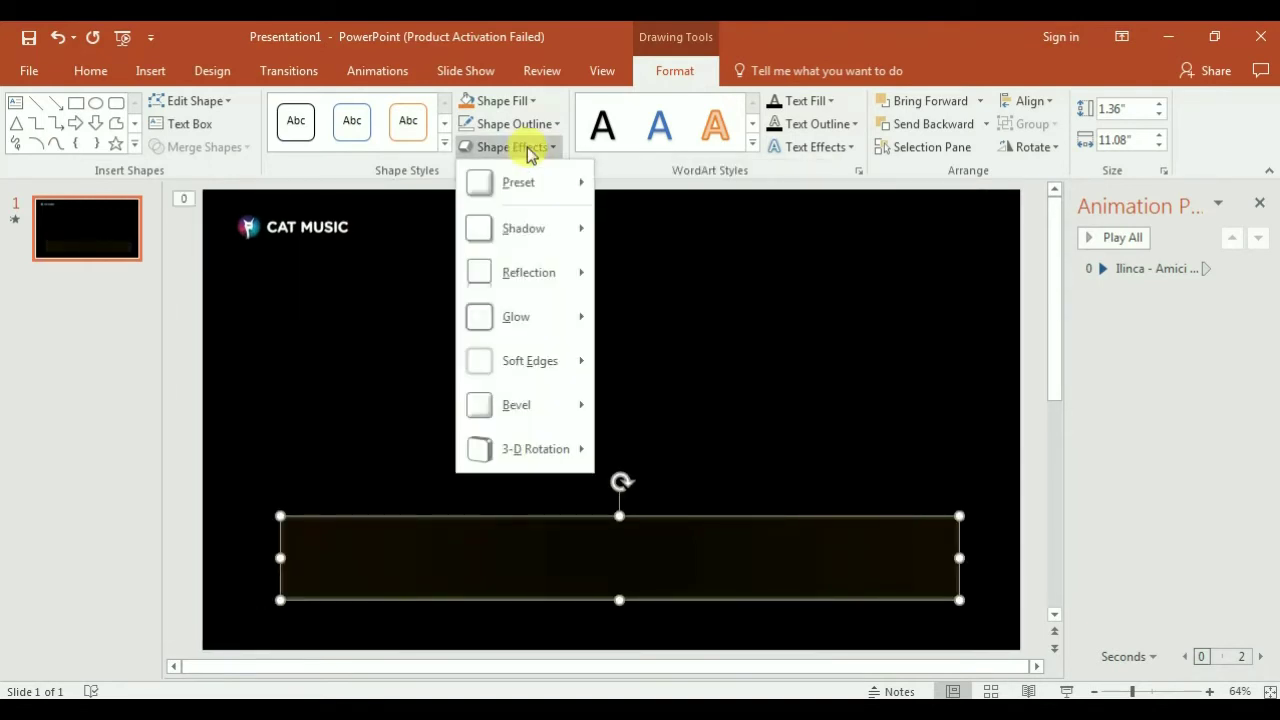
pyautogui.moveTo(562, 274)
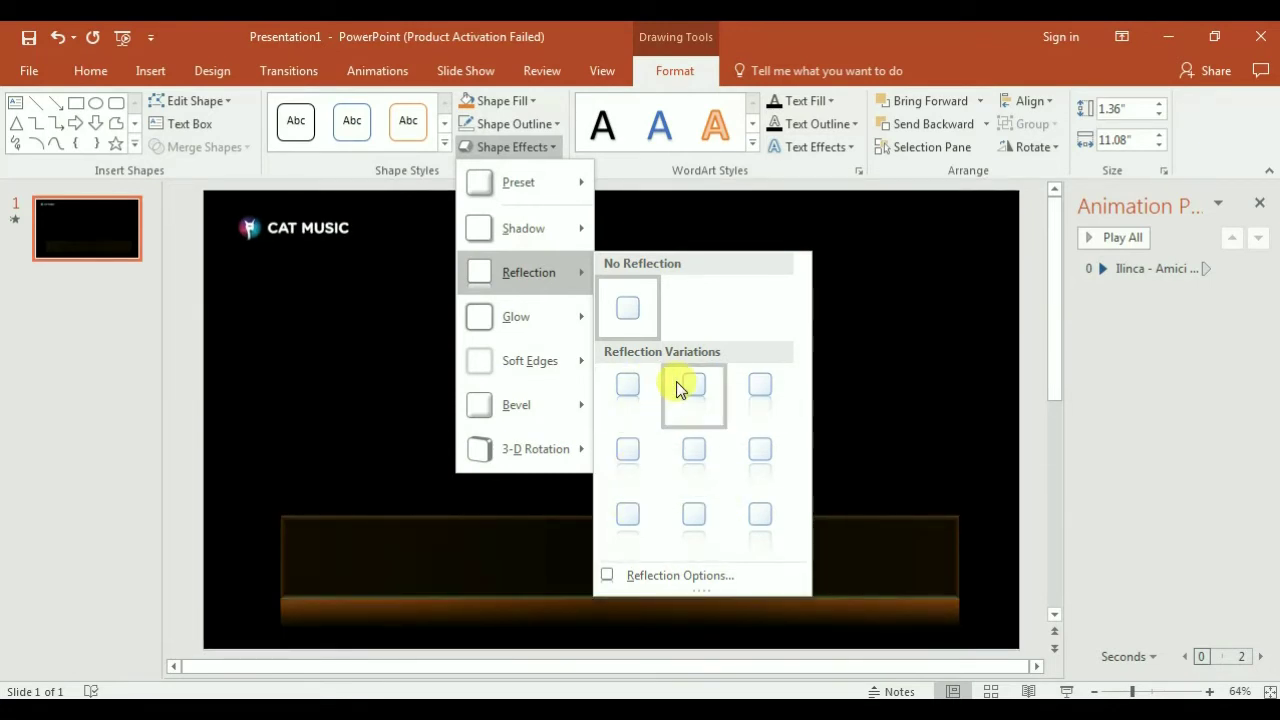
pyautogui.click(632, 388)
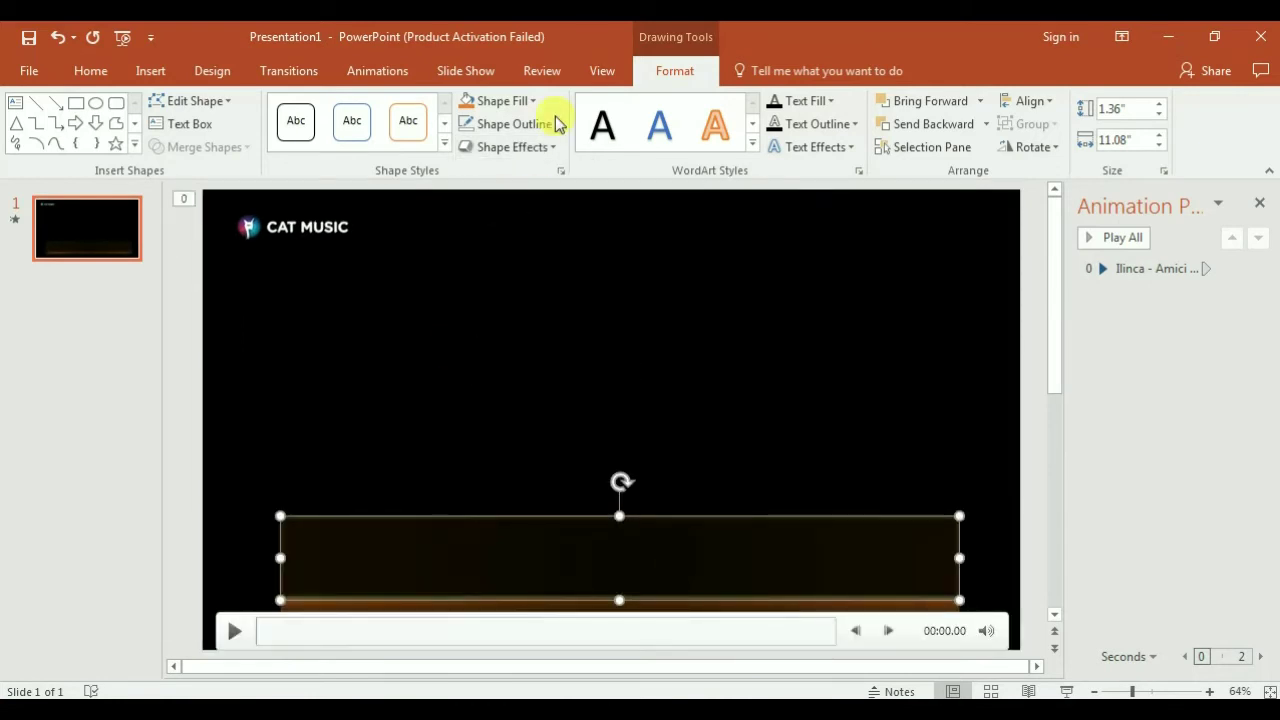
# Step: Pick a bevel style for the banner and preview Glow without applying it
pyautogui.click(508, 147)
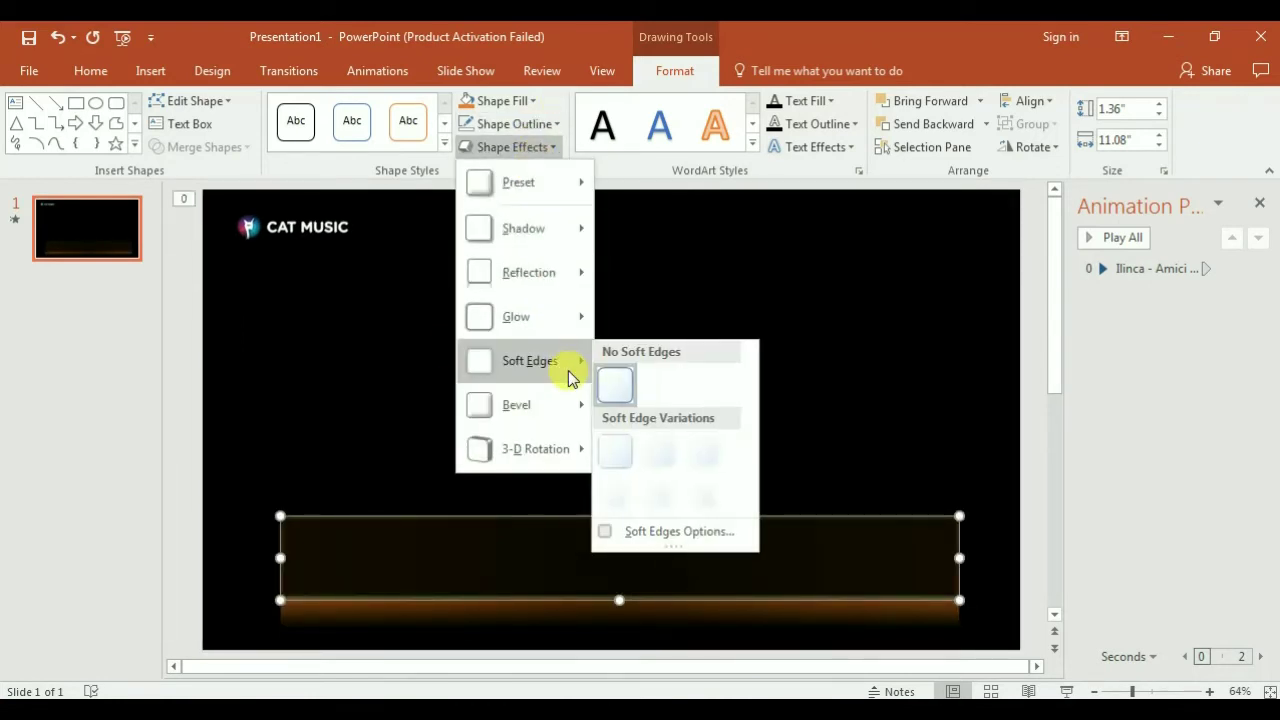
pyautogui.moveTo(578, 410)
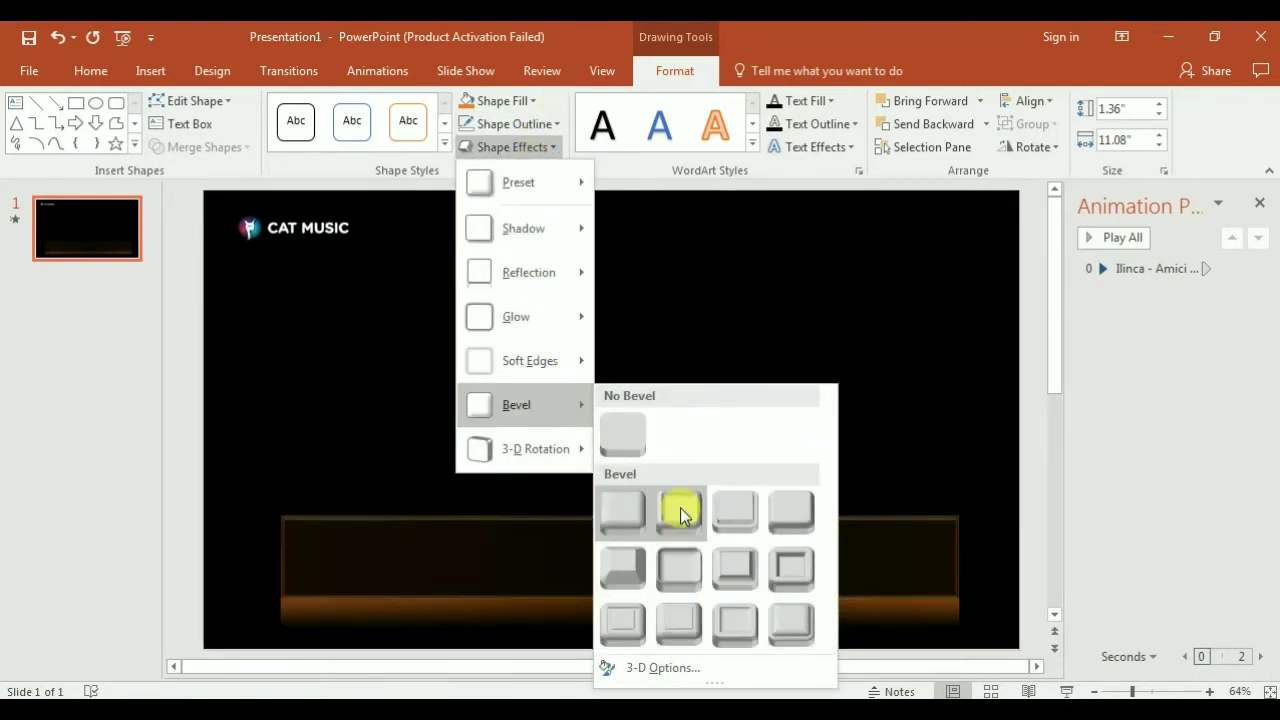
pyautogui.click(690, 615)
pyautogui.click(532, 148)
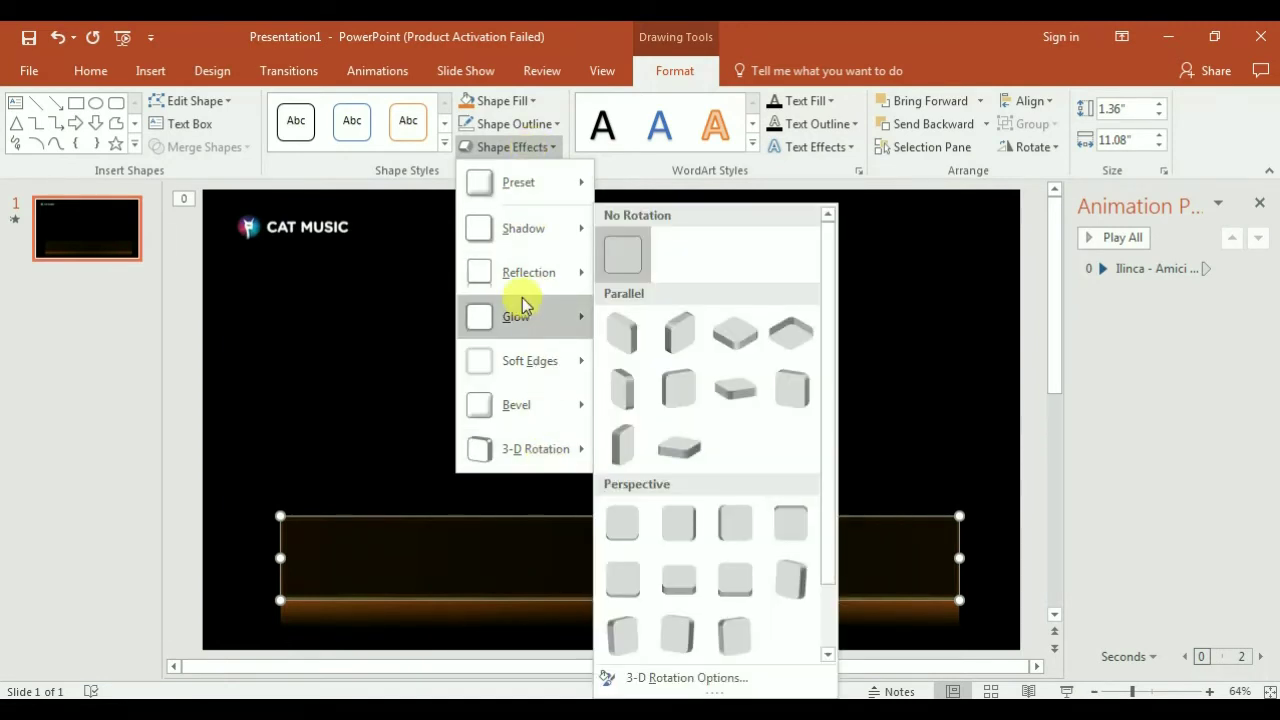
pyautogui.moveTo(528, 312)
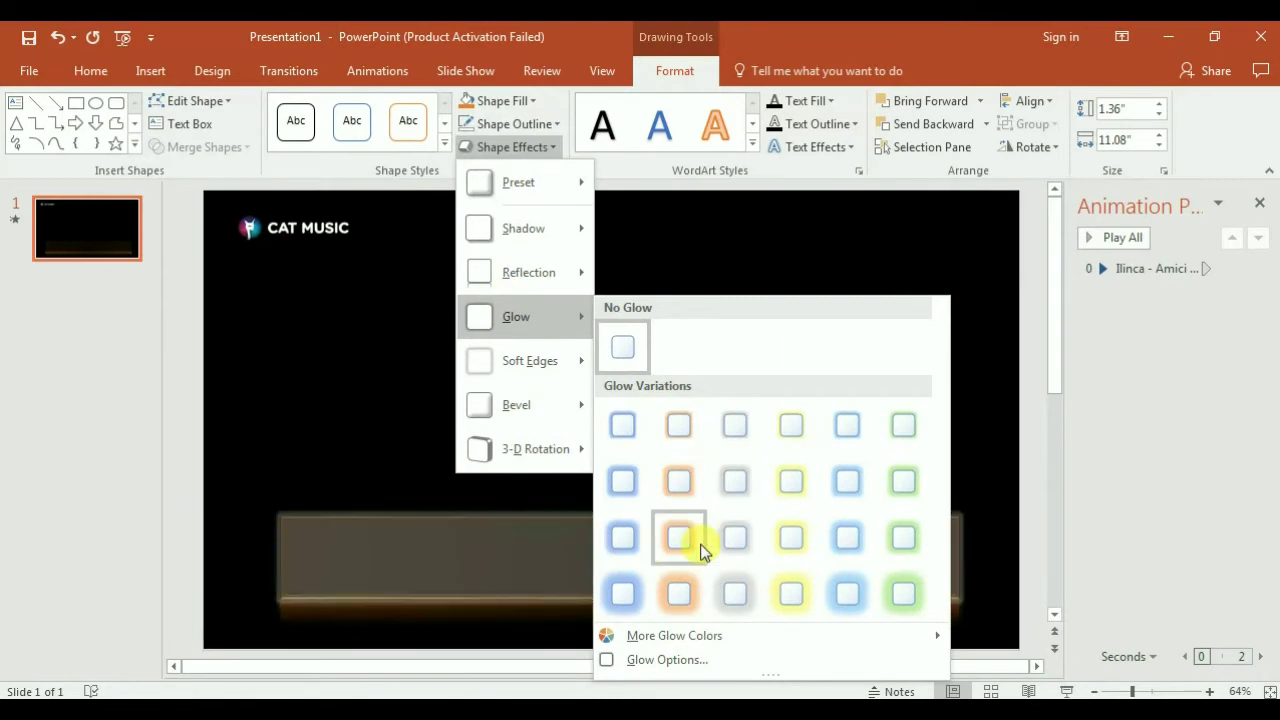
pyautogui.click(420, 403)
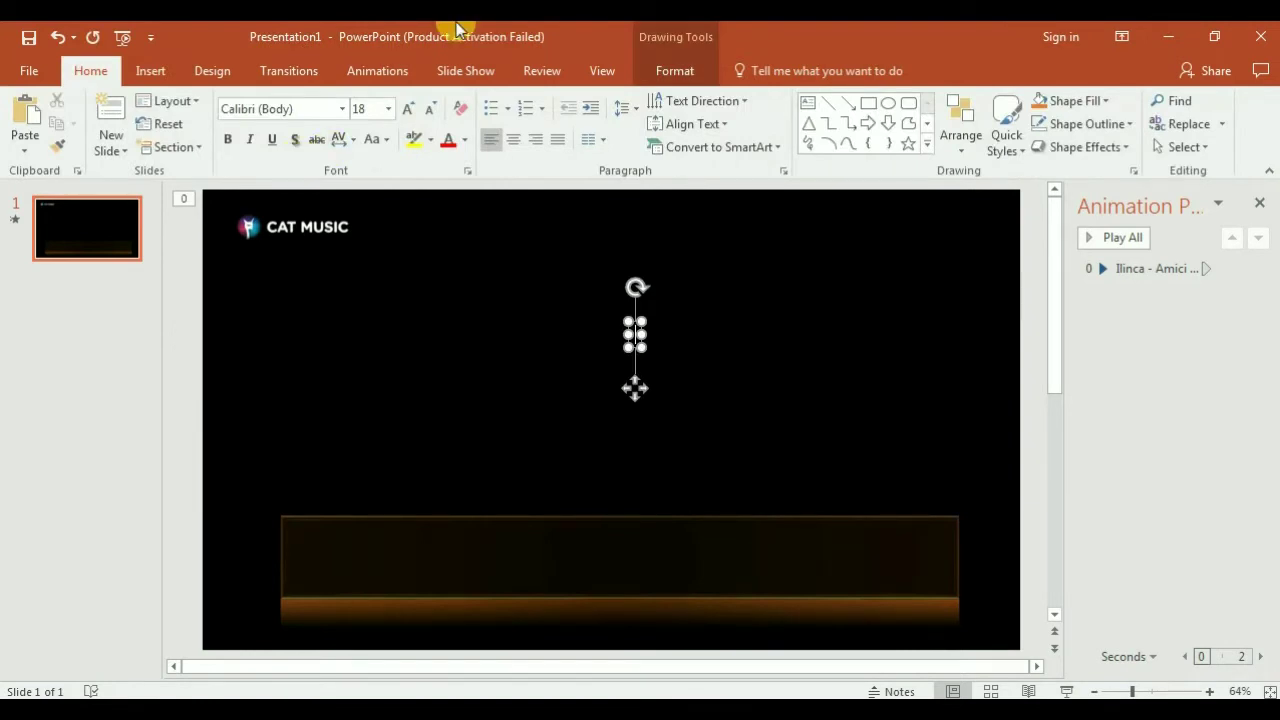
# Step: Type 'Ilinca - Amici' into the caption box and give it a white text fill
pyautogui.write('Ilinca')
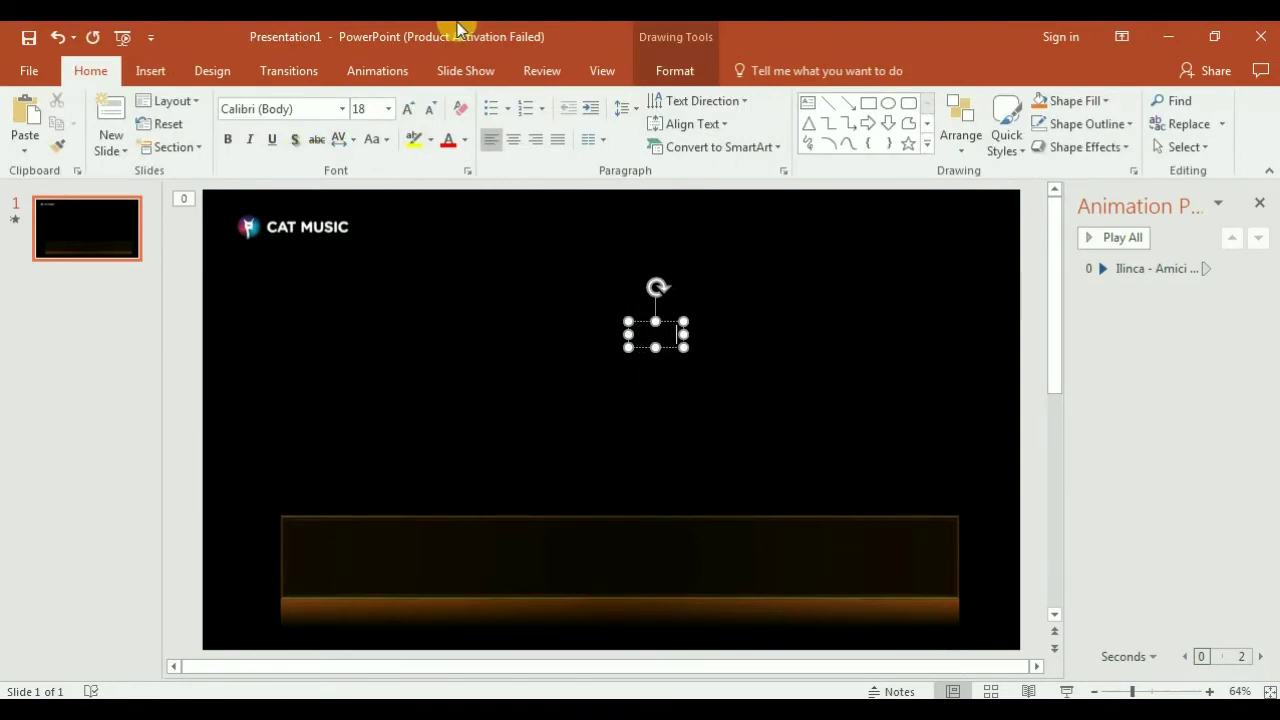
pyautogui.write(' - Amici')
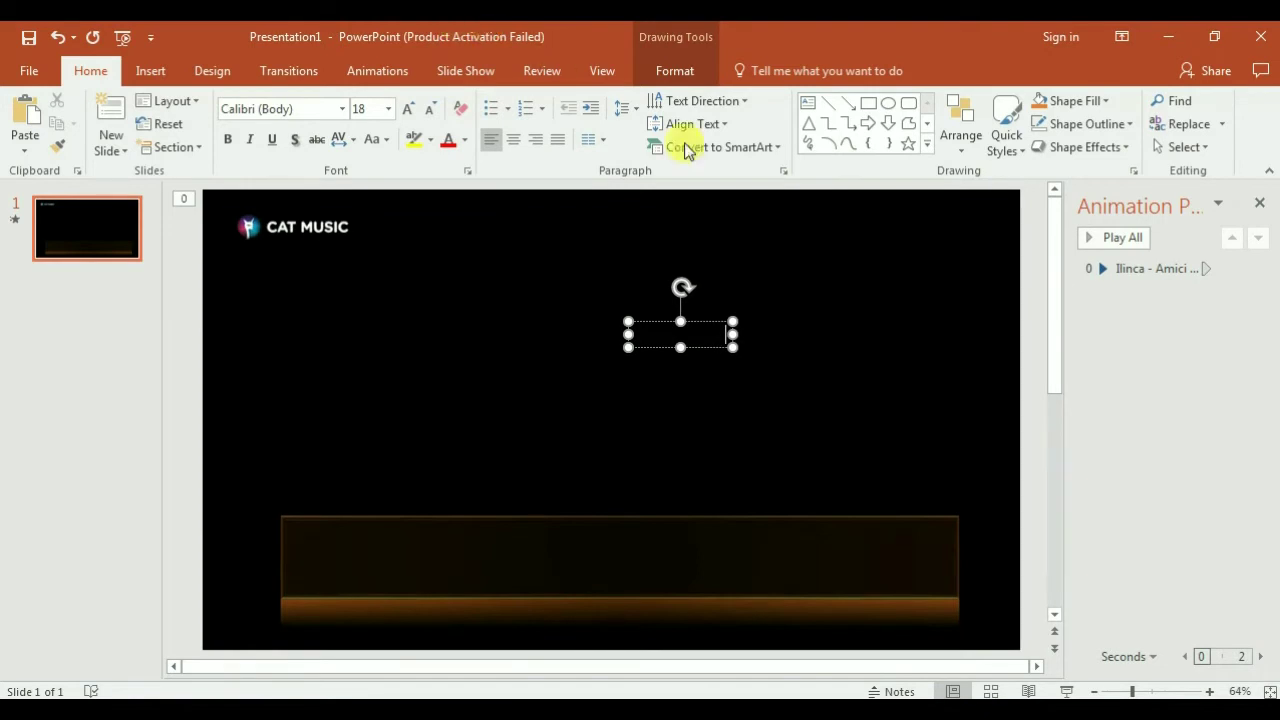
pyautogui.click(722, 308)
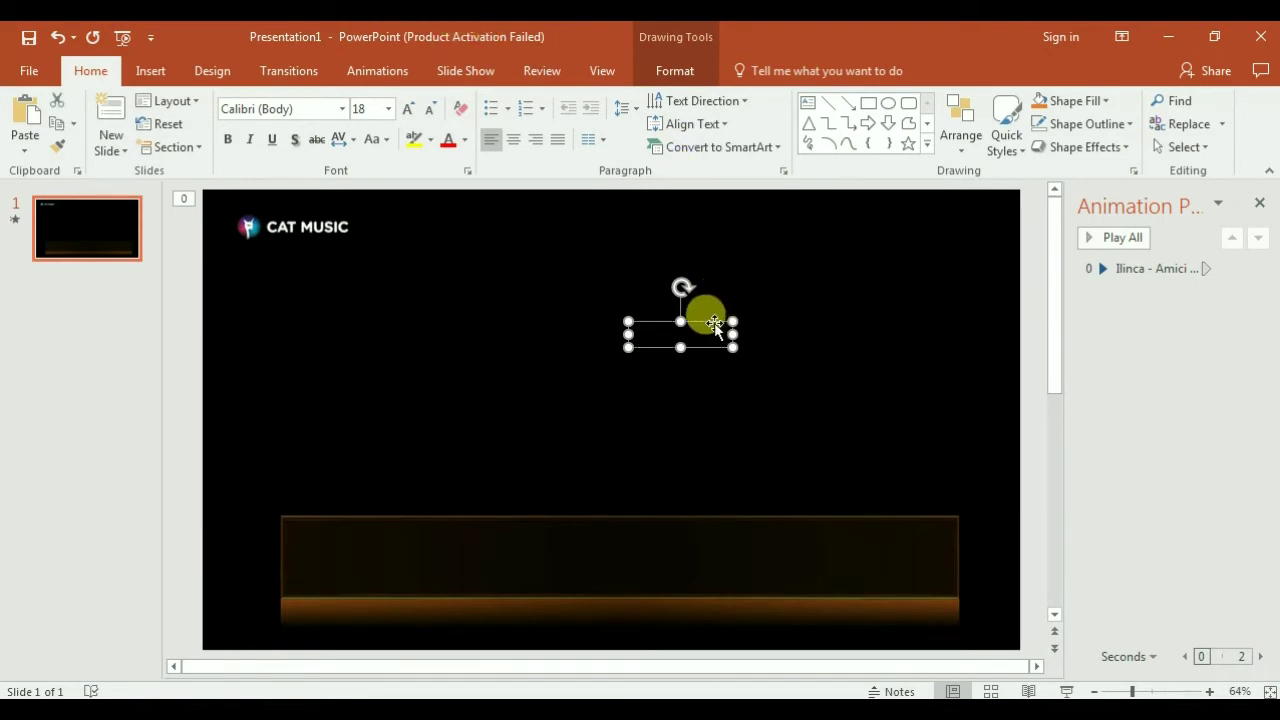
pyautogui.click(665, 70)
pyautogui.click(809, 100)
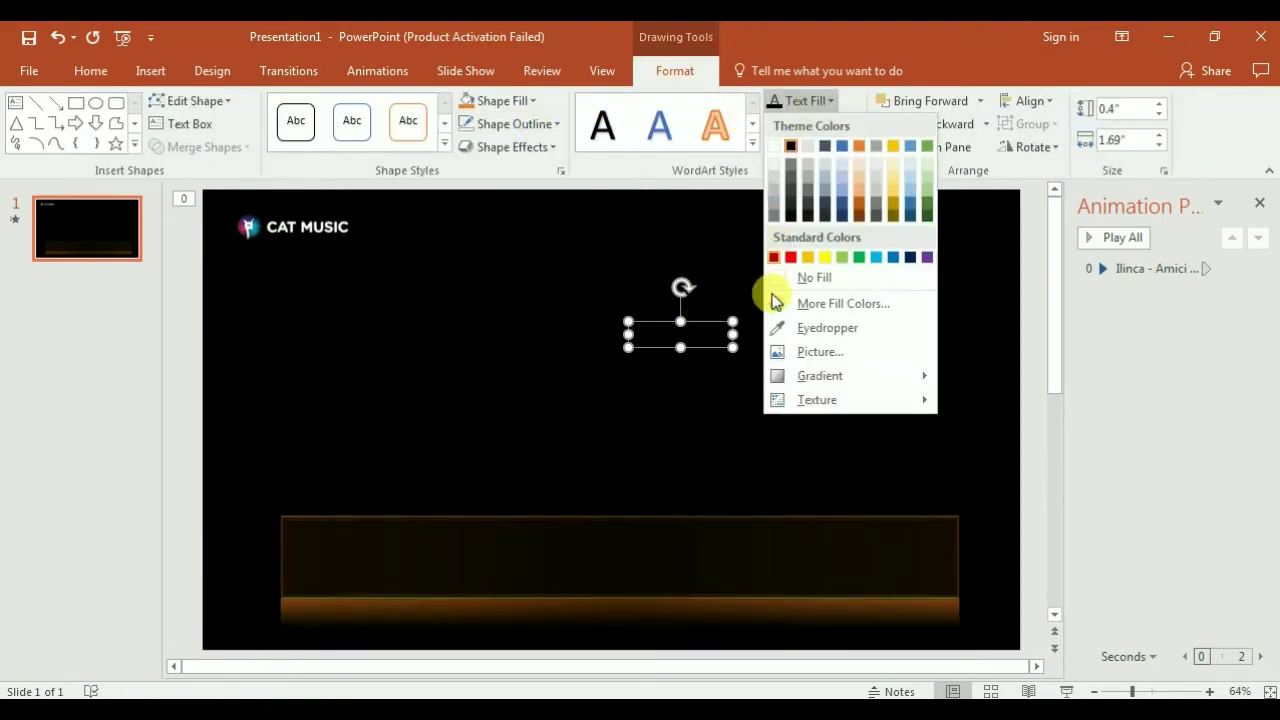
pyautogui.click(773, 216)
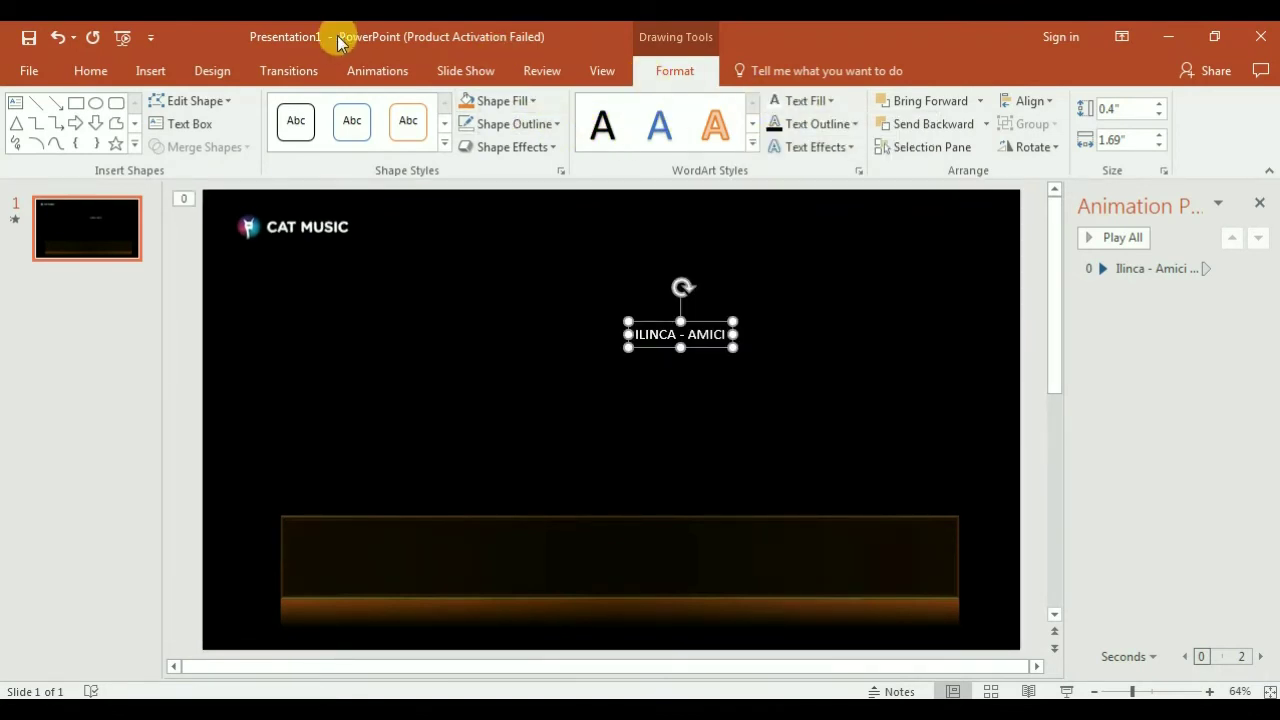
pyautogui.click(798, 100)
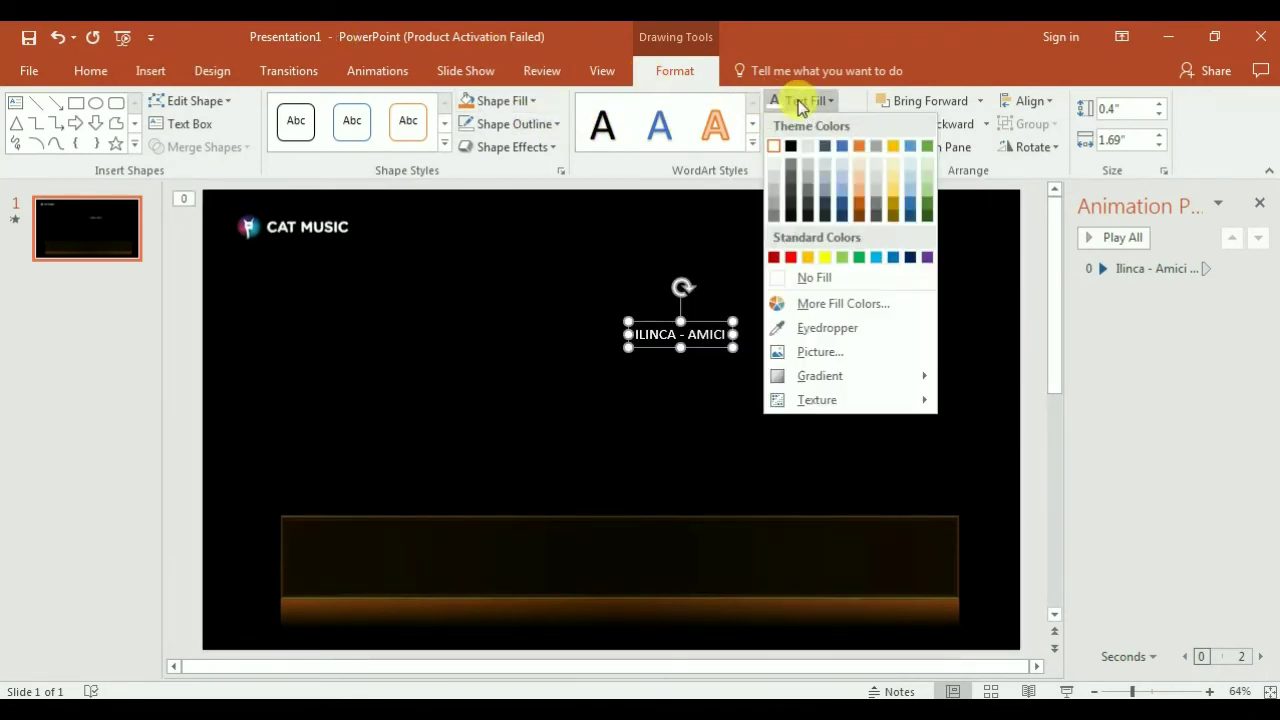
pyautogui.moveTo(857, 376)
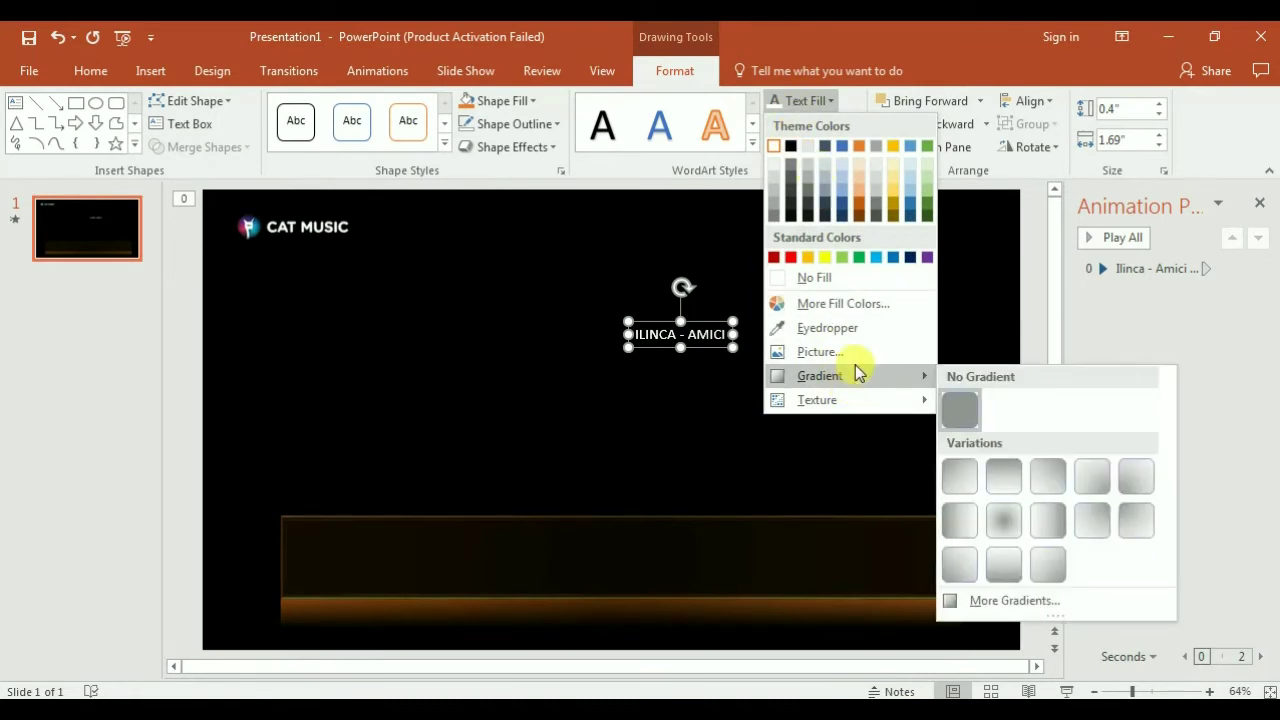
pyautogui.click(1011, 565)
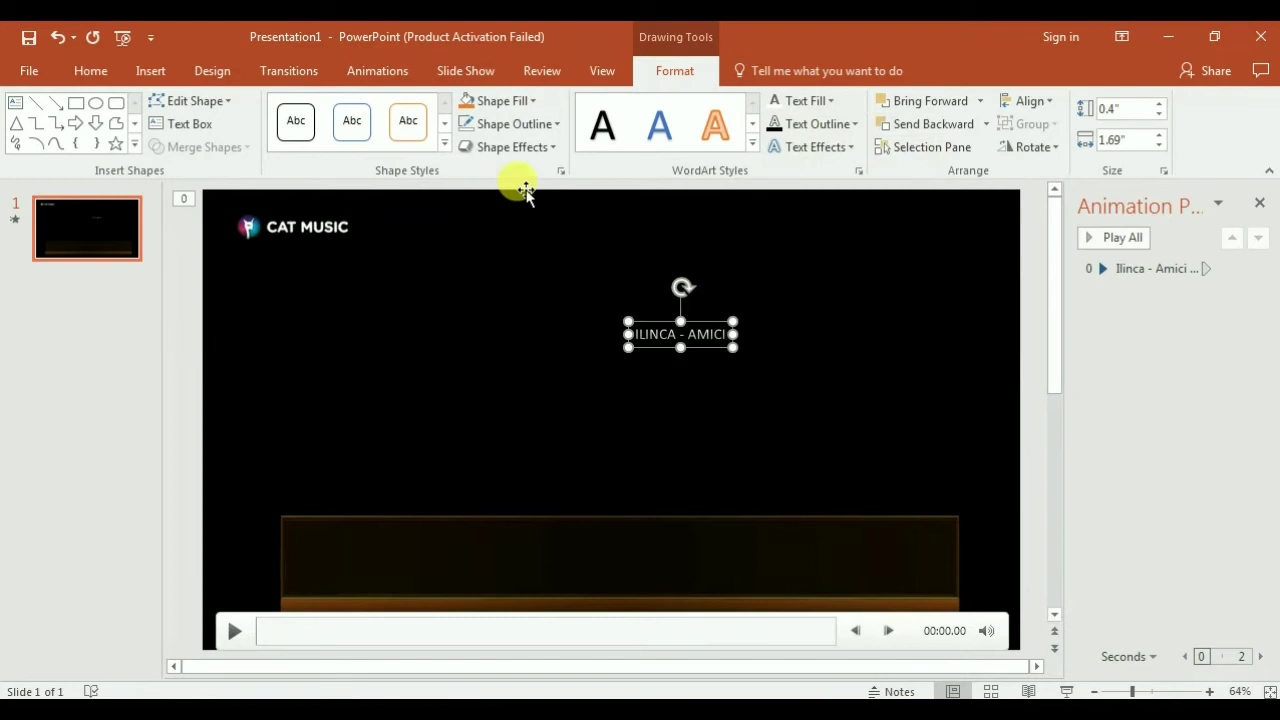
# Step: Set the caption font to 20 pt using Increase and Decrease Font Size
pyautogui.click(90, 70)
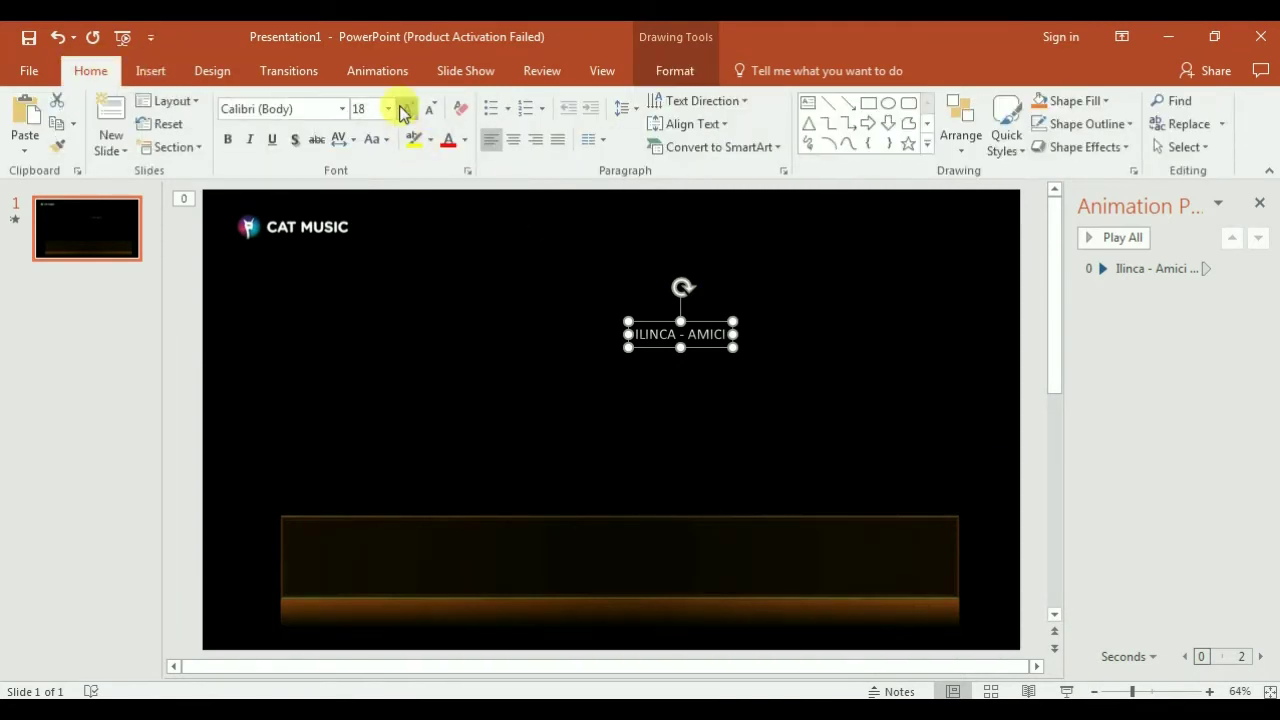
pyautogui.click(408, 108)
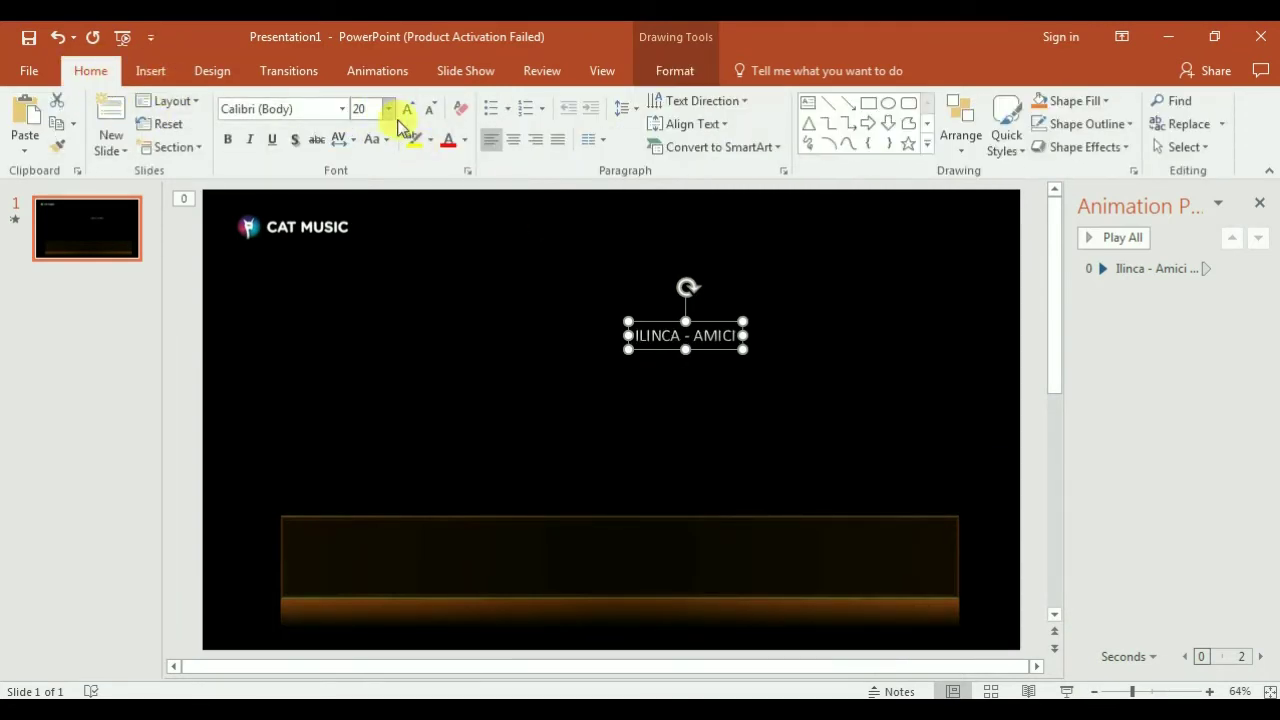
pyautogui.click(408, 110)
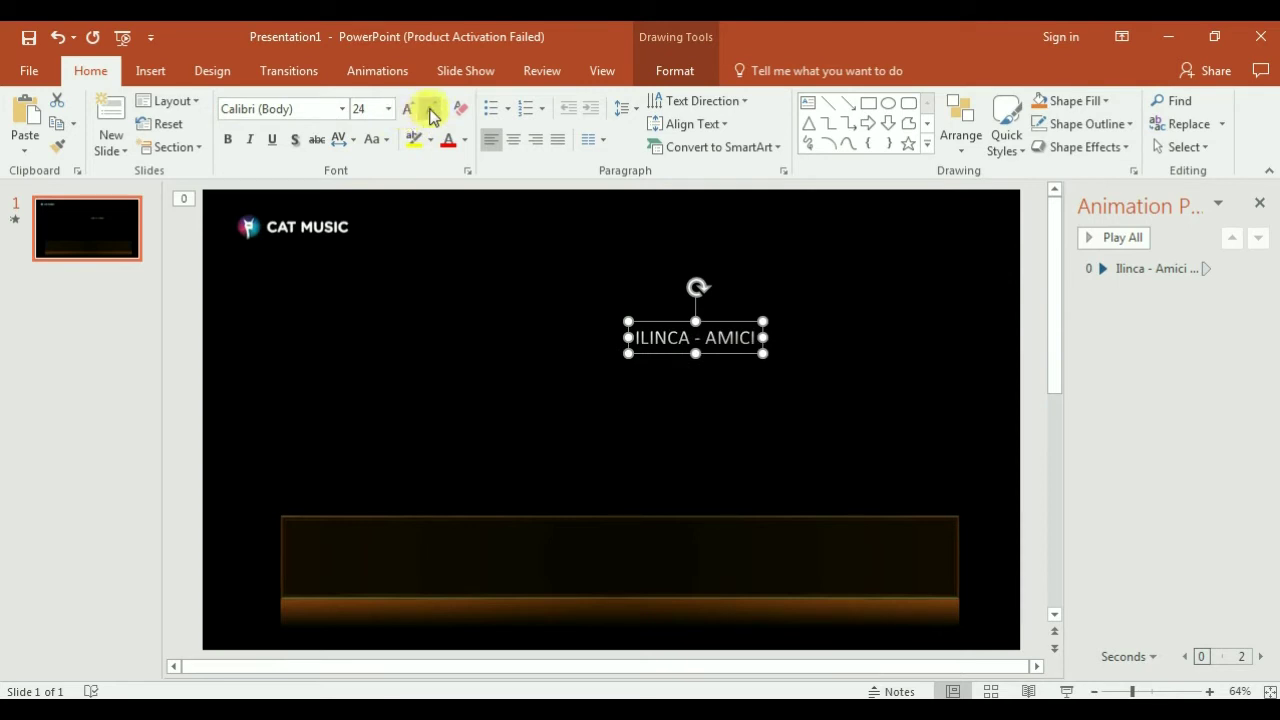
pyautogui.click(433, 113)
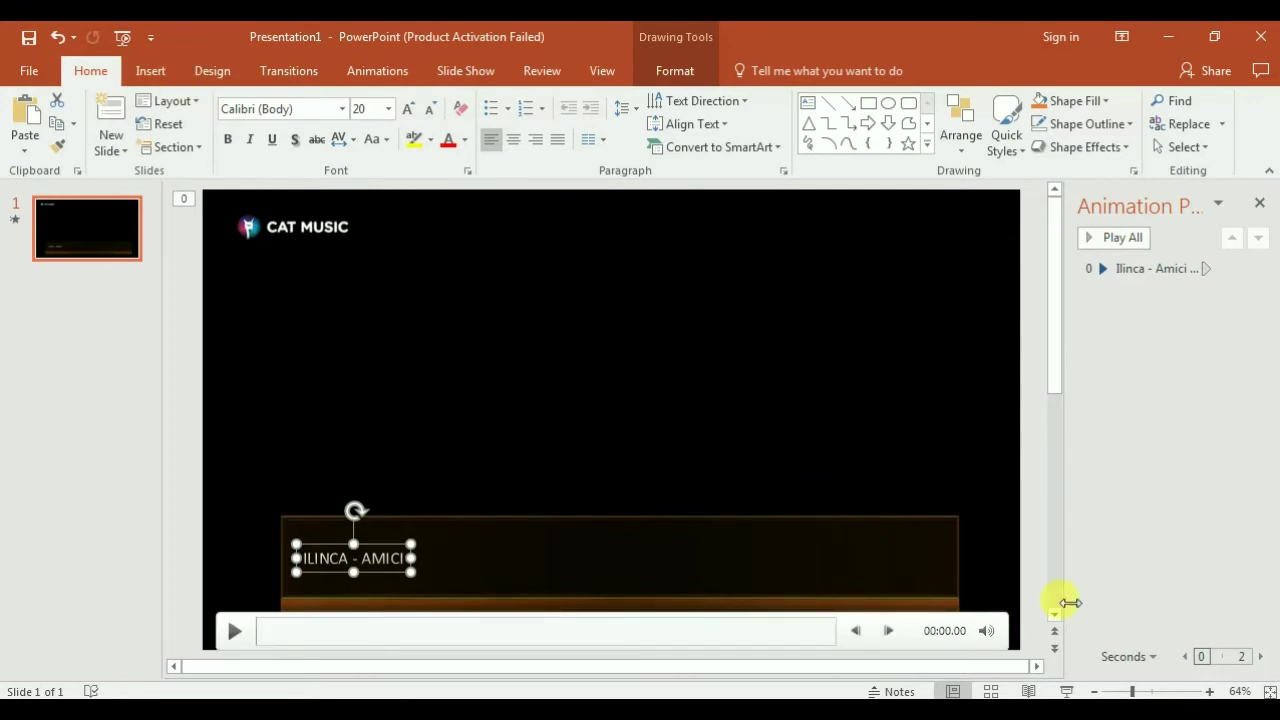
pyautogui.click(535, 445)
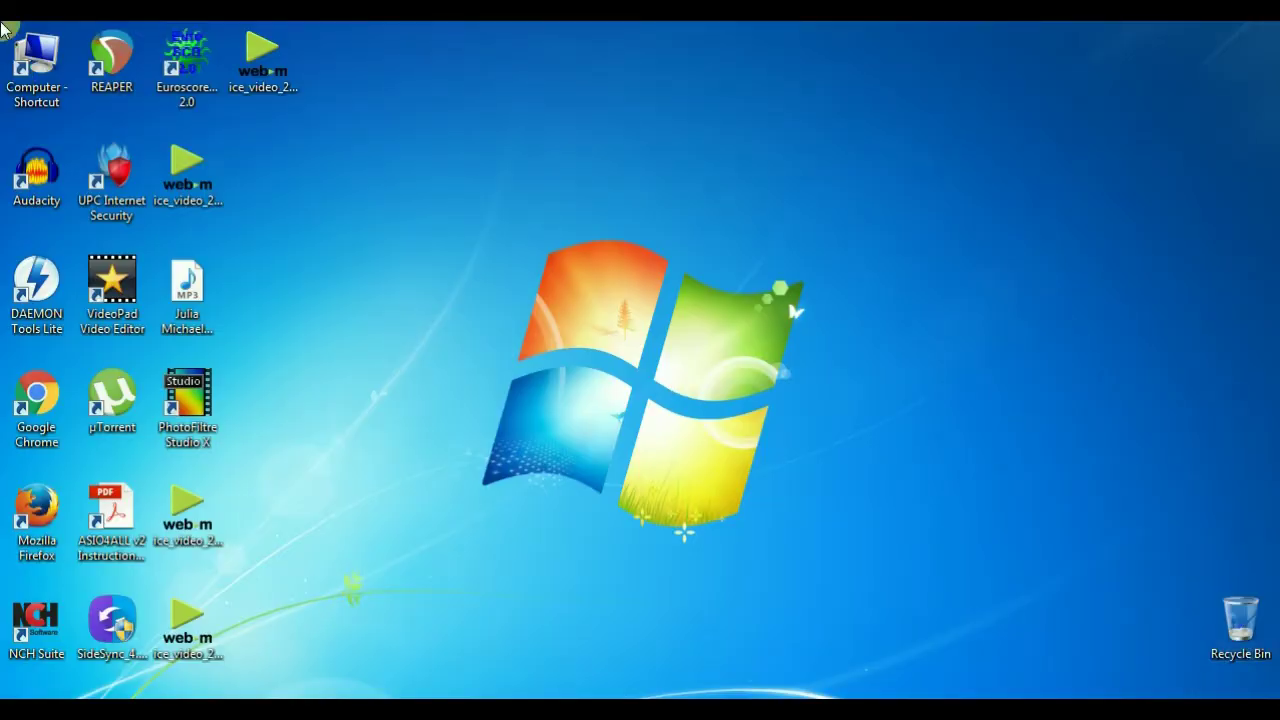
# Step: Browse to Downloads from Computer and drag the portrait photo onto the slide
pyautogui.doubleClick(36, 60)
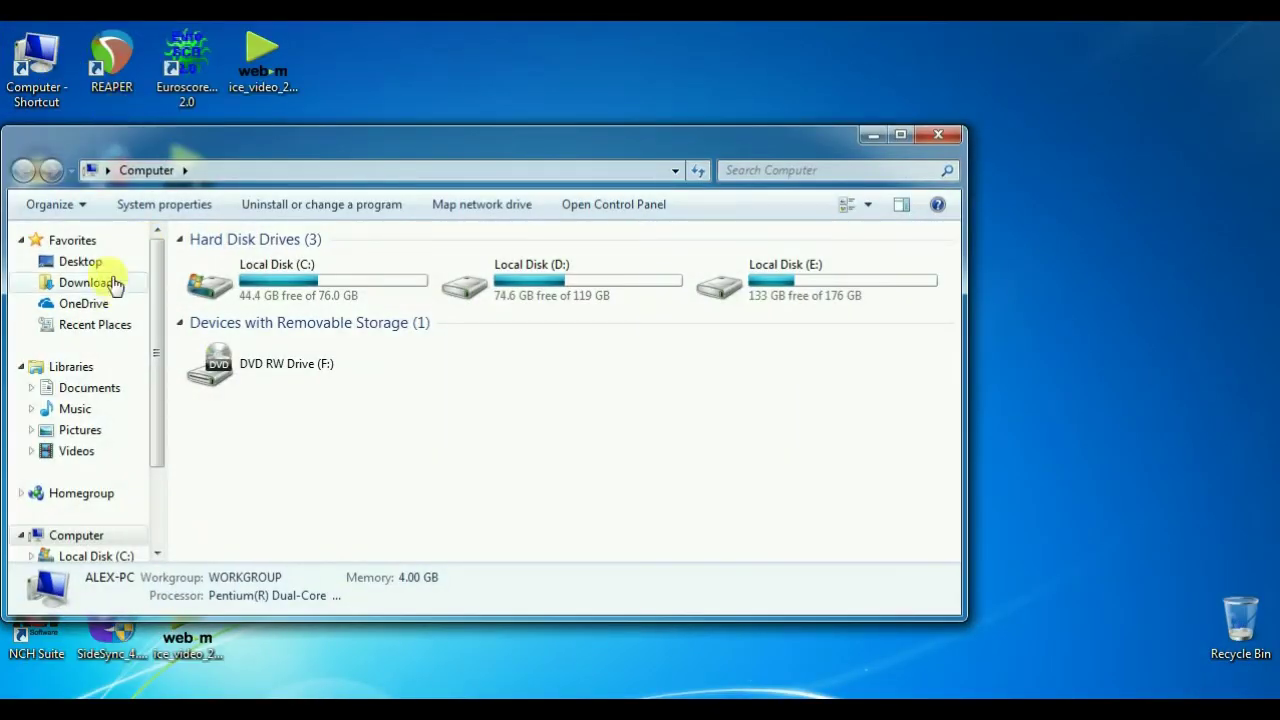
pyautogui.click(100, 262)
pyautogui.scroll(-3, 151, 329)
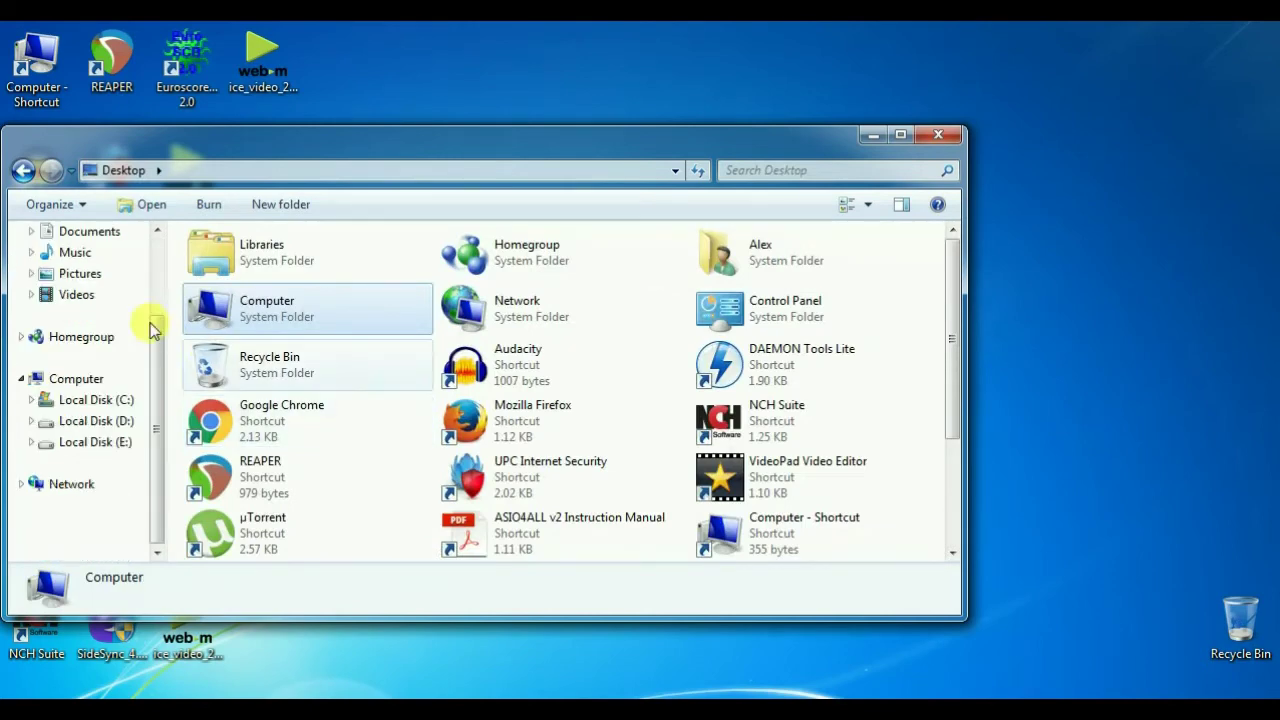
pyautogui.scroll(2, 97, 286)
pyautogui.click(90, 253)
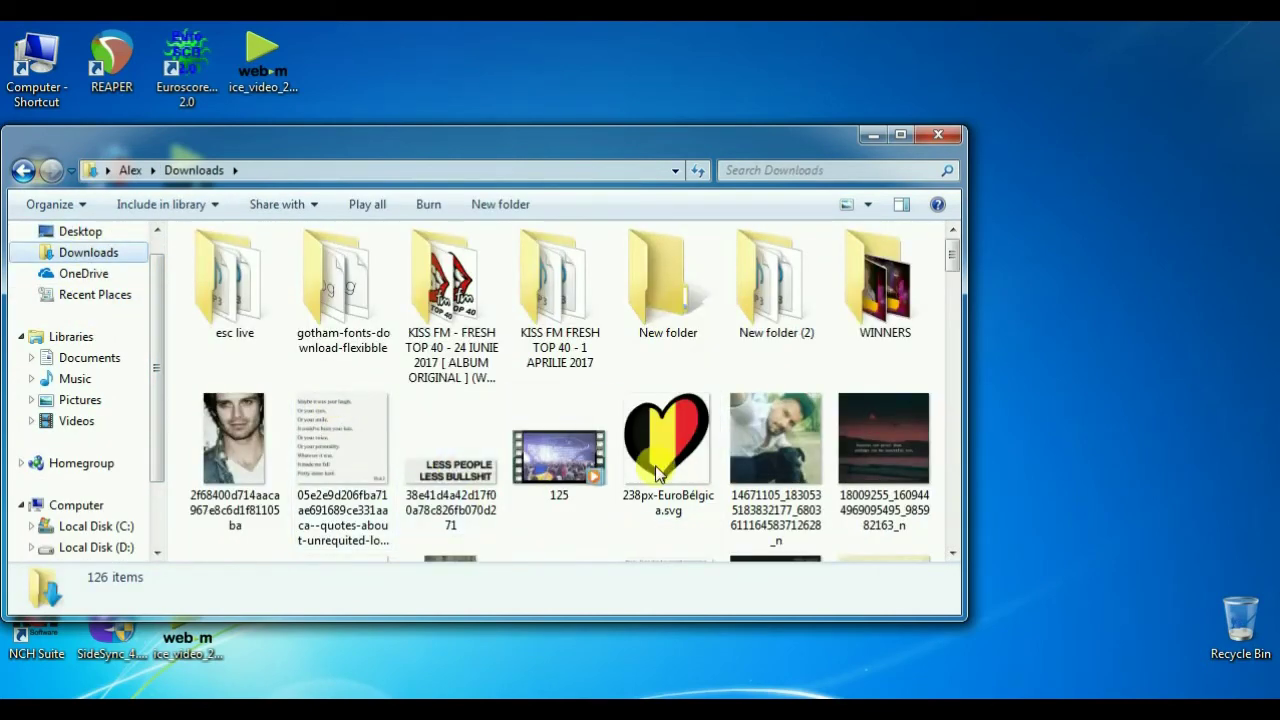
pyautogui.moveTo(222, 431); pyautogui.dragTo(548, 445)
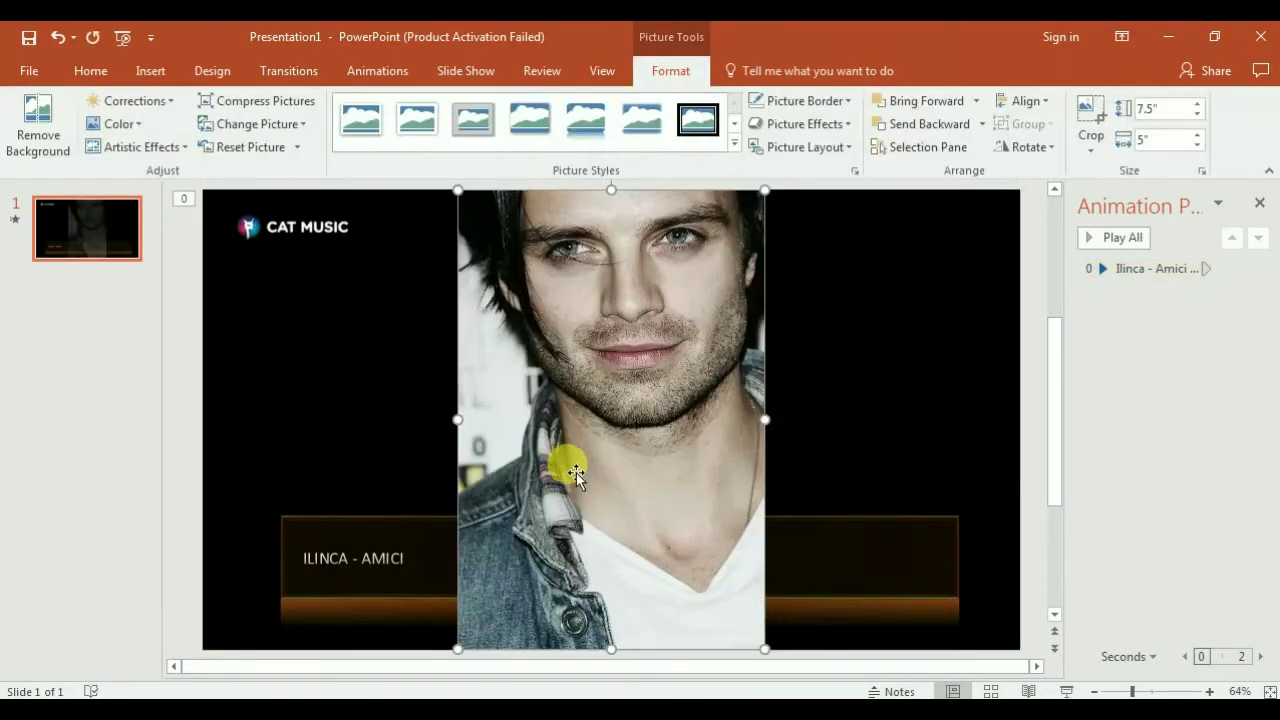
# Step: Delete the portrait picture that was dropped onto slide 1
pyautogui.moveTo(751, 646); pyautogui.dragTo(595, 445)
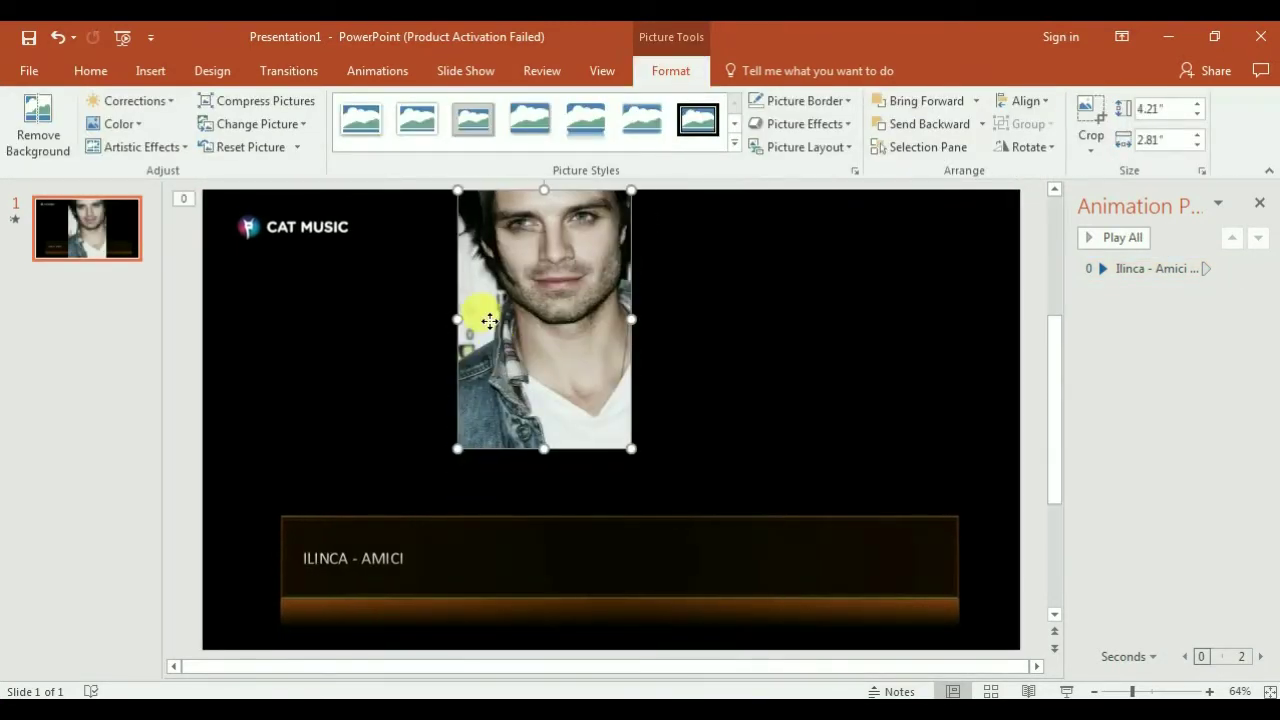
pyautogui.moveTo(480, 309); pyautogui.dragTo(445, 465)
pyautogui.click(546, 488)
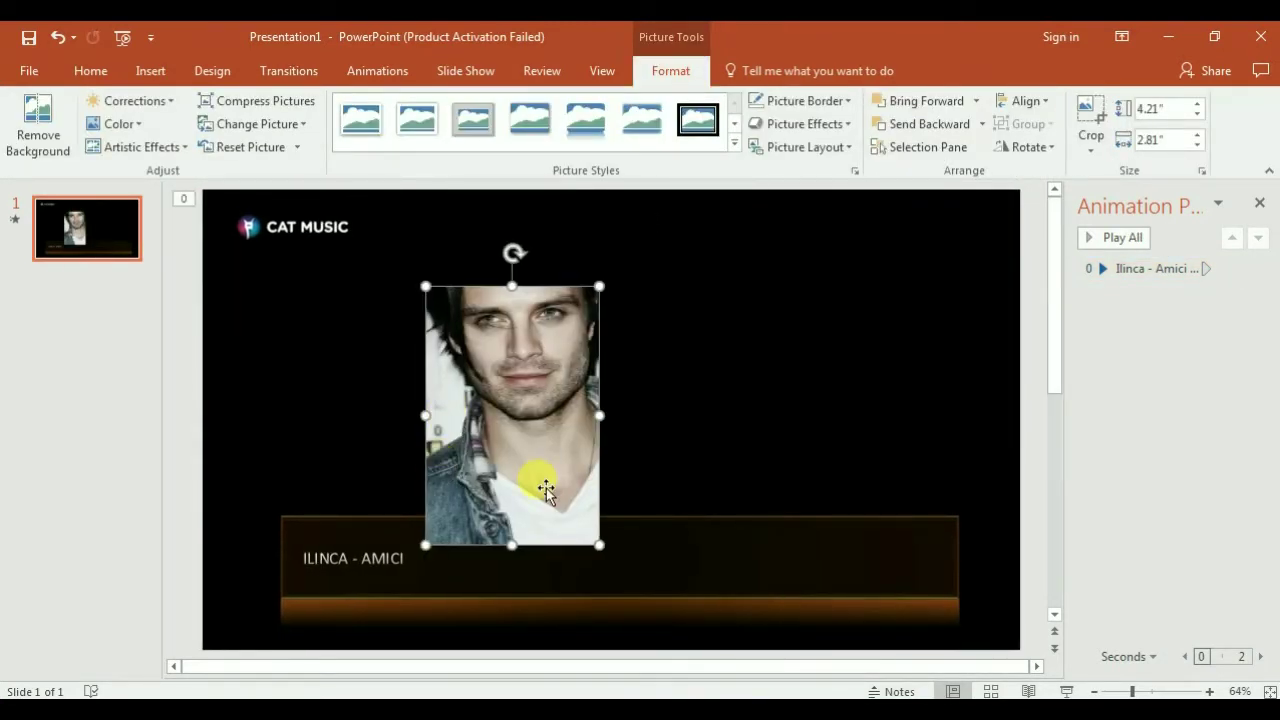
pyautogui.press('Delete')
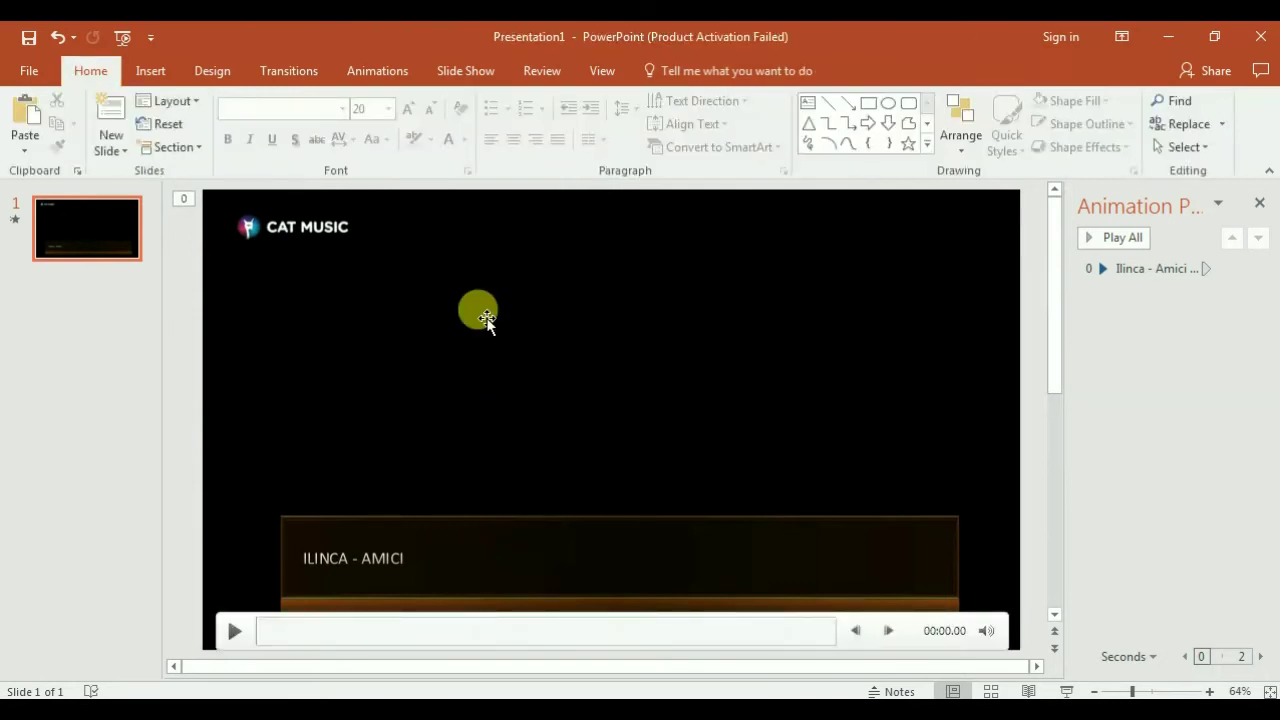
# Step: Insert 238px-EuroBélgica.svg from Downloads, sized 0.88" by 0.84", at the banner's right end
pyautogui.click(176, 74)
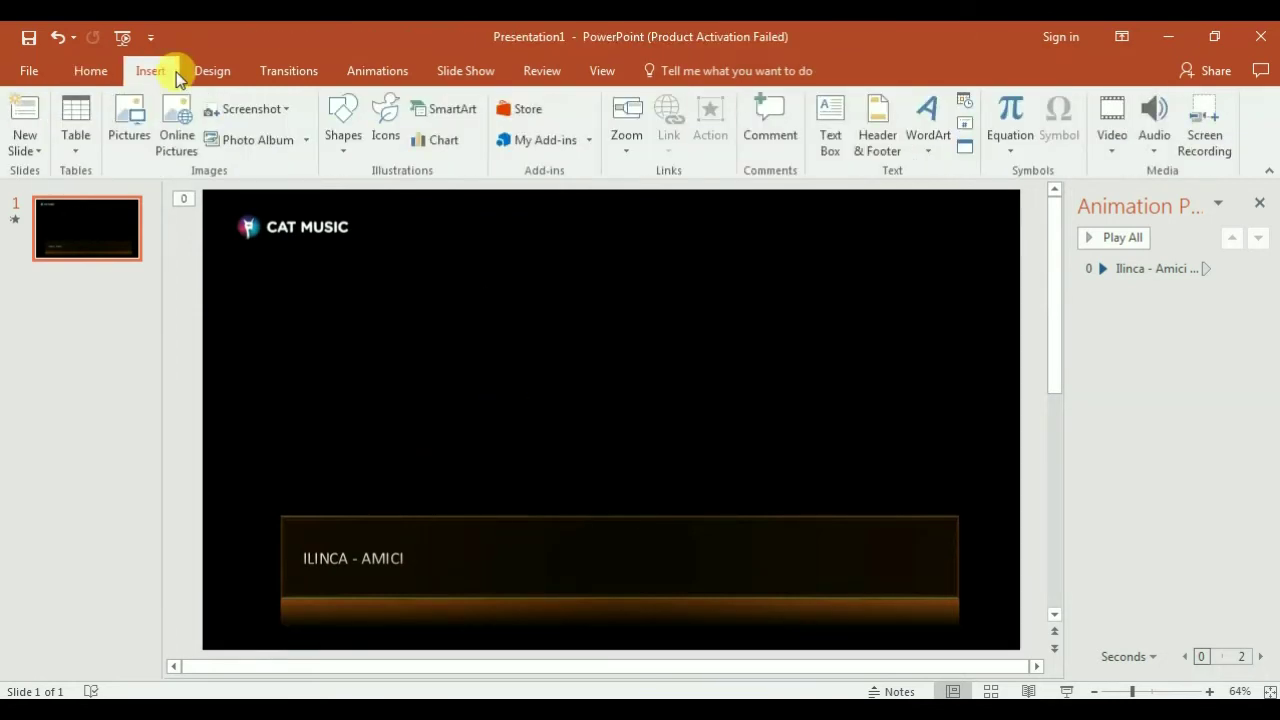
pyautogui.click(131, 110)
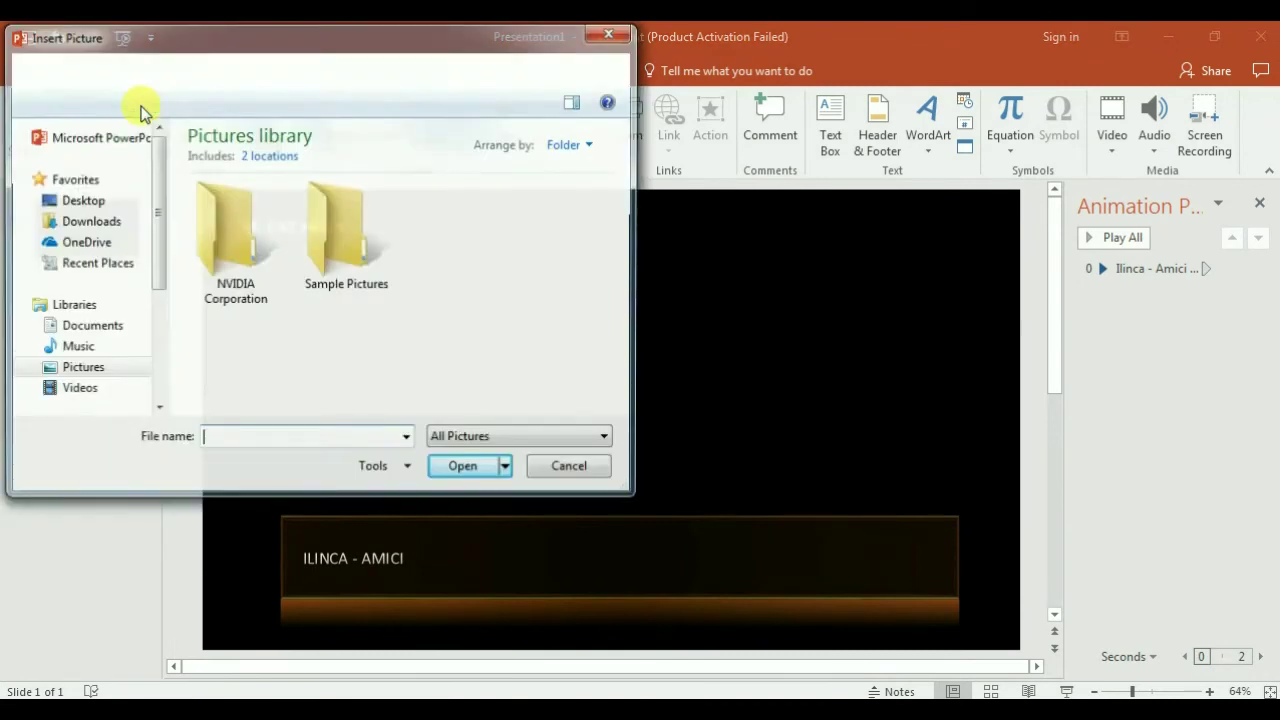
pyautogui.click(126, 204)
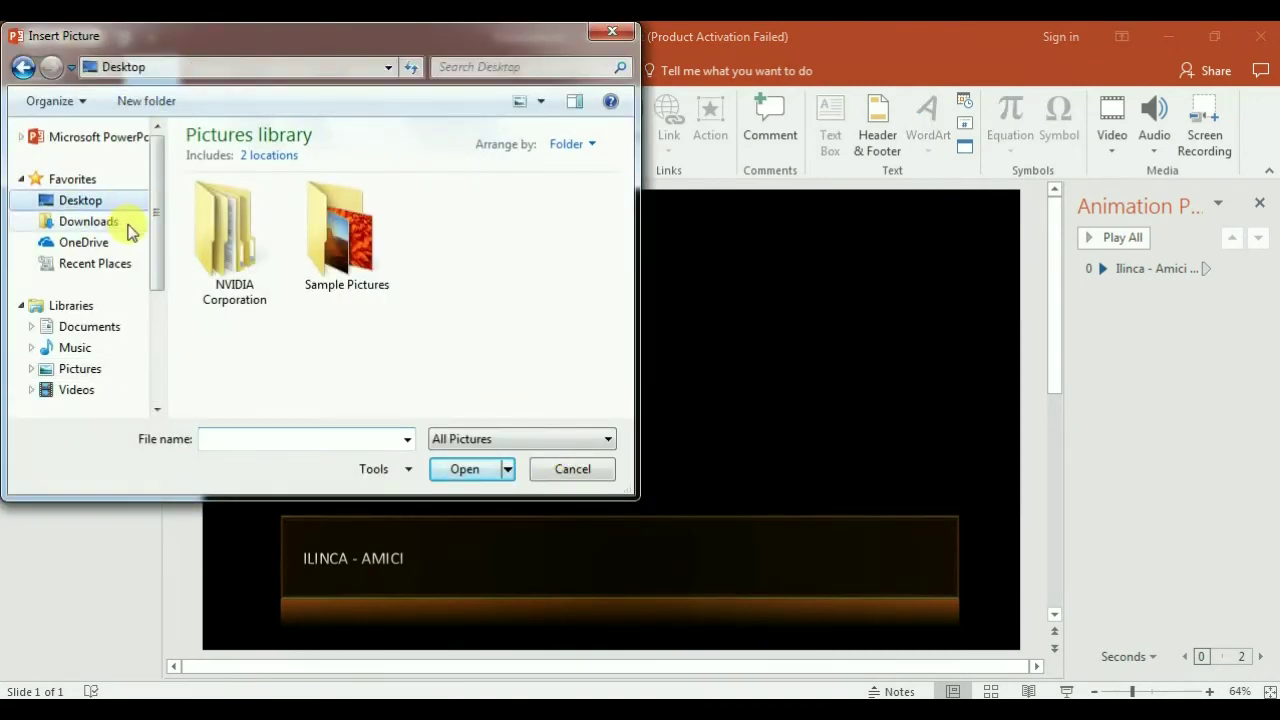
pyautogui.click(128, 222)
pyautogui.scroll(-3, 420, 320)
pyautogui.doubleClick(465, 320)
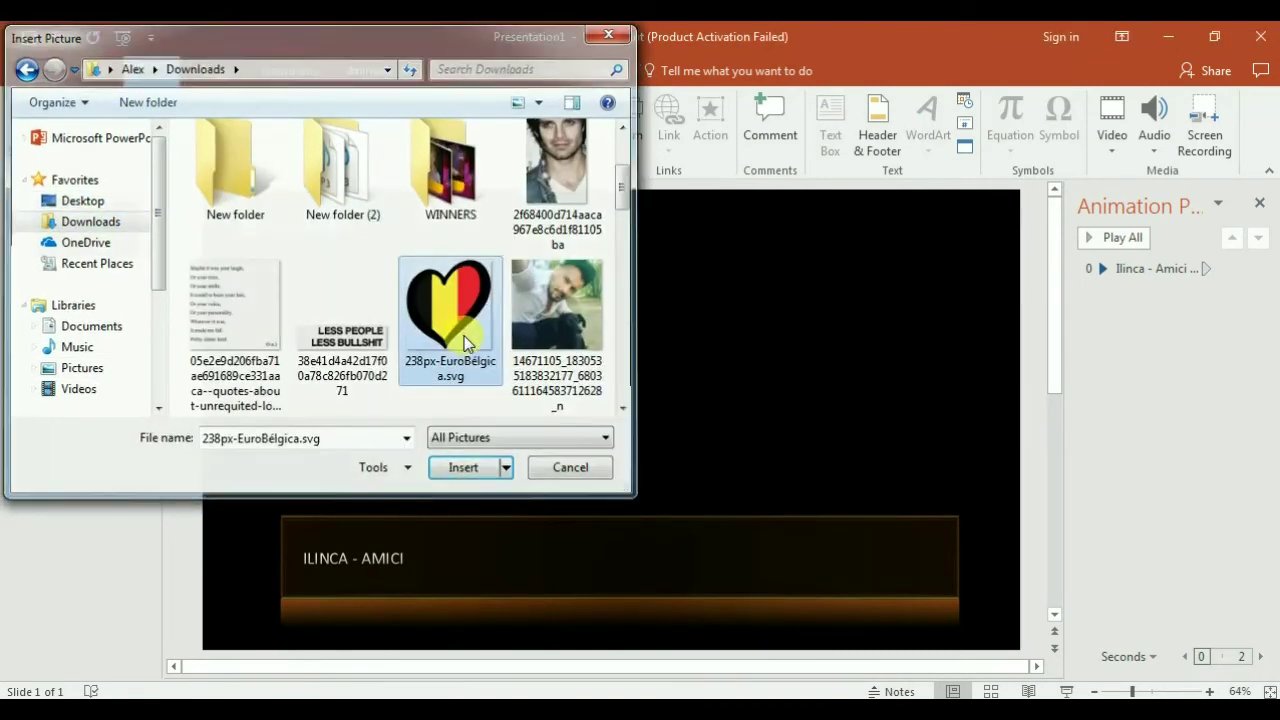
pyautogui.moveTo(689, 499); pyautogui.dragTo(906, 566)
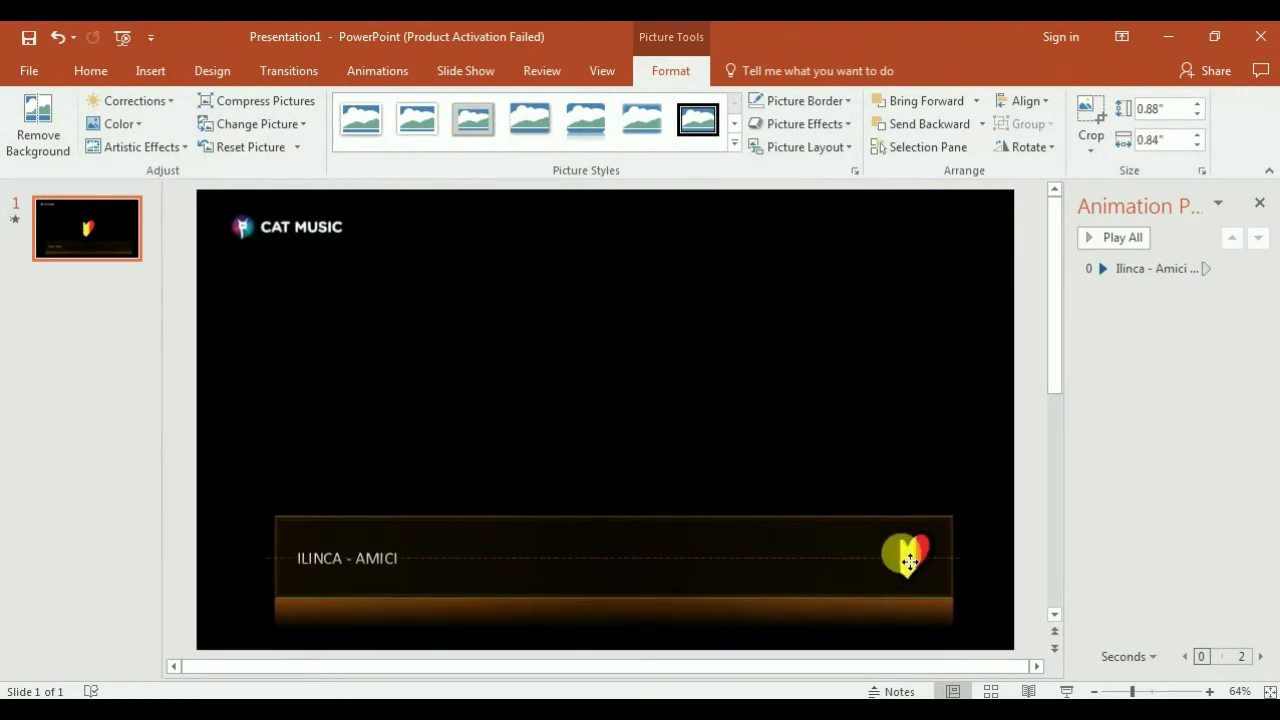
pyautogui.click(217, 537)
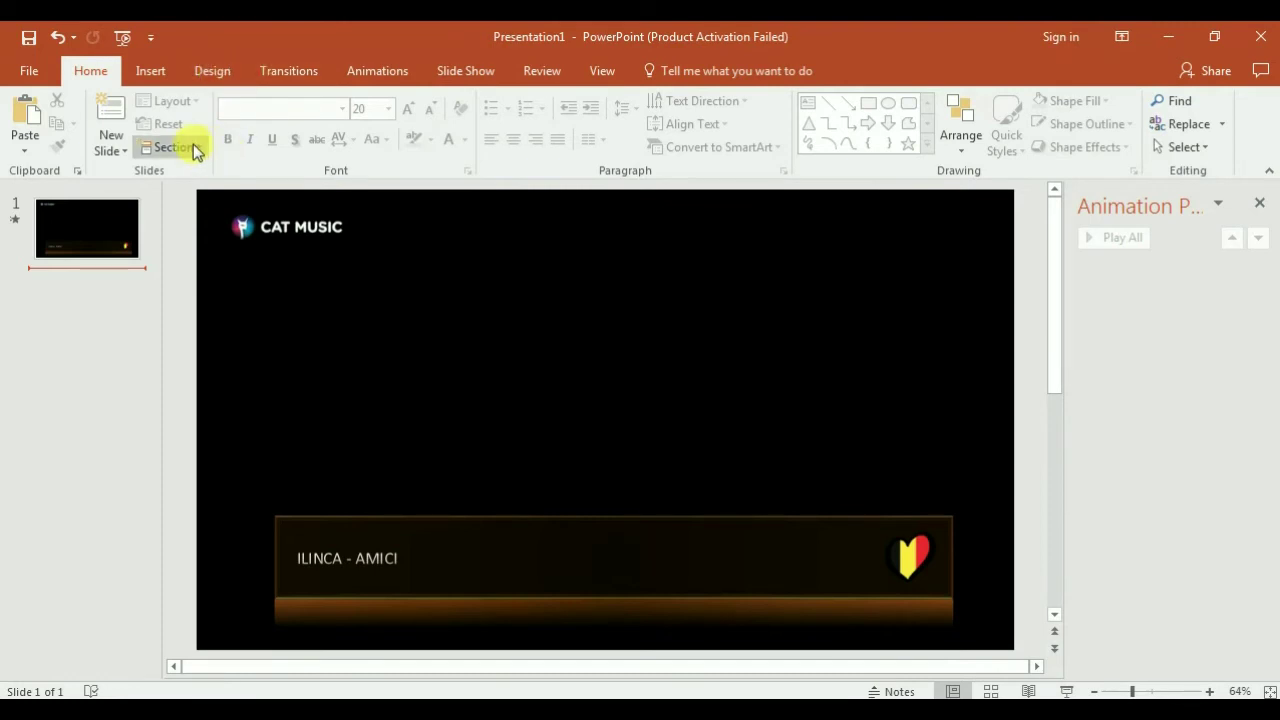
# Step: Add a new slide, clear its title and content placeholders, then remove the empty slide
pyautogui.moveTo(237, 231)
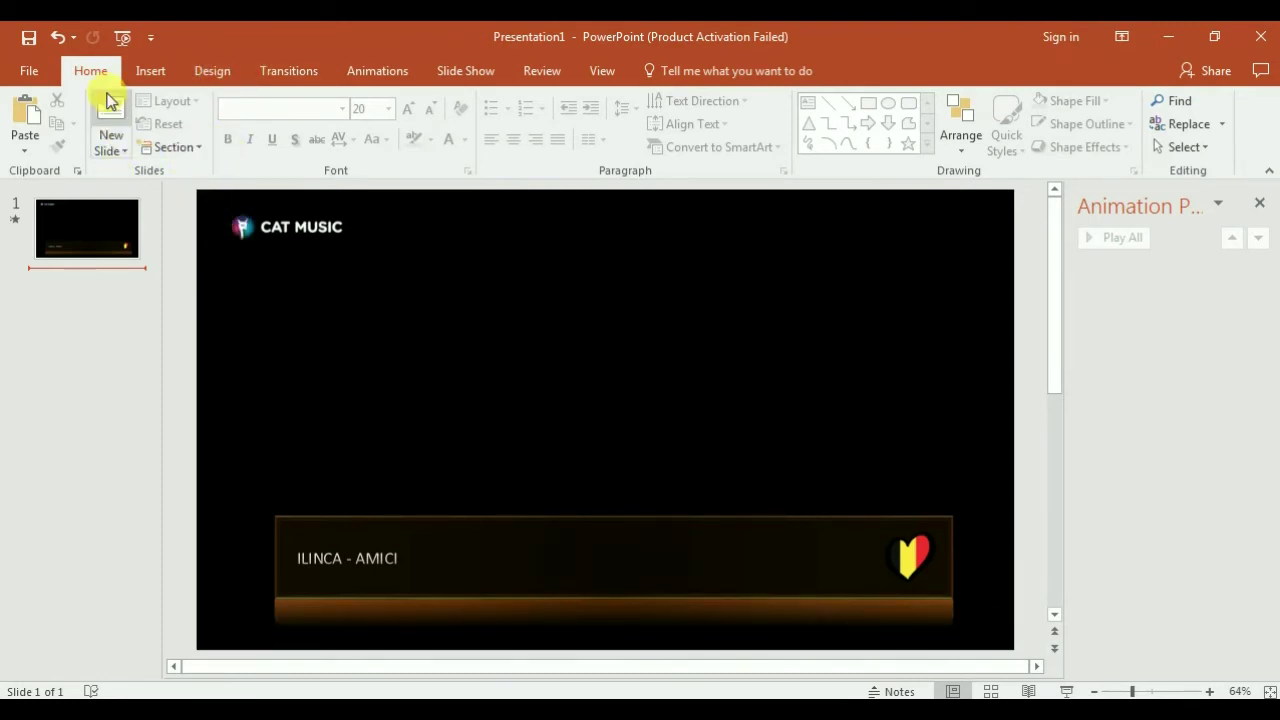
pyautogui.click(136, 132)
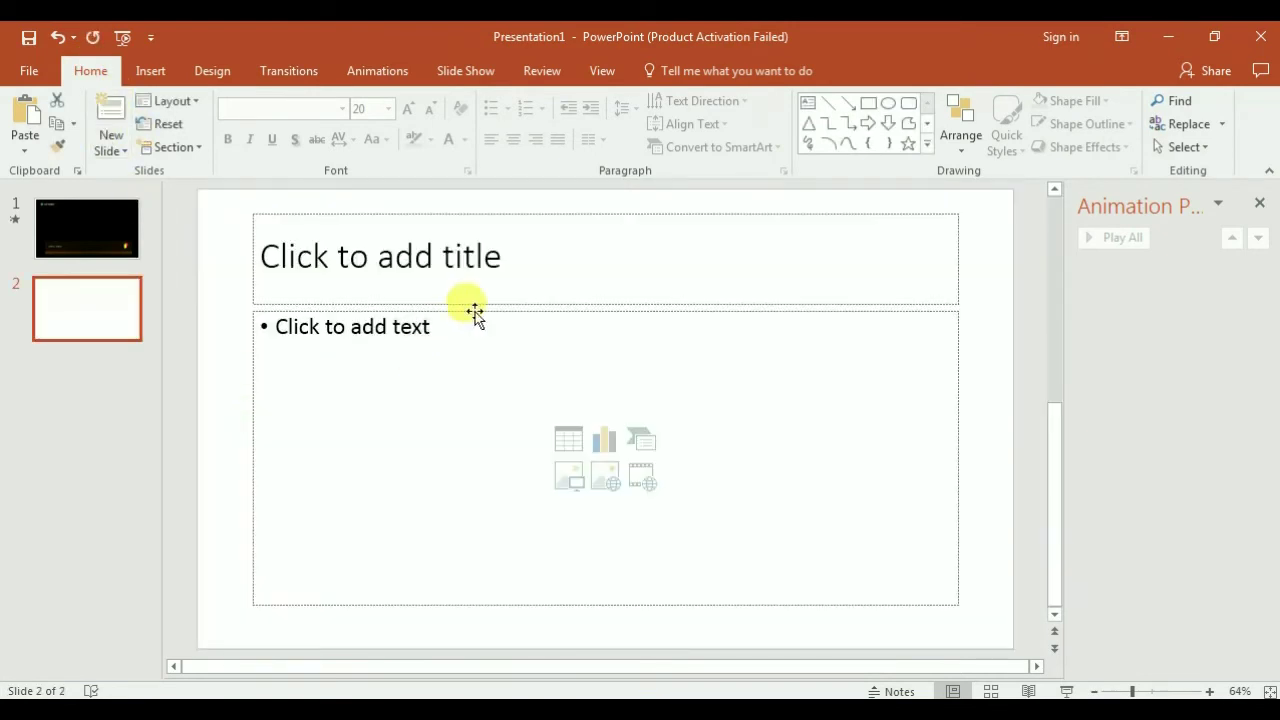
pyautogui.click(570, 312)
pyautogui.press('Delete')
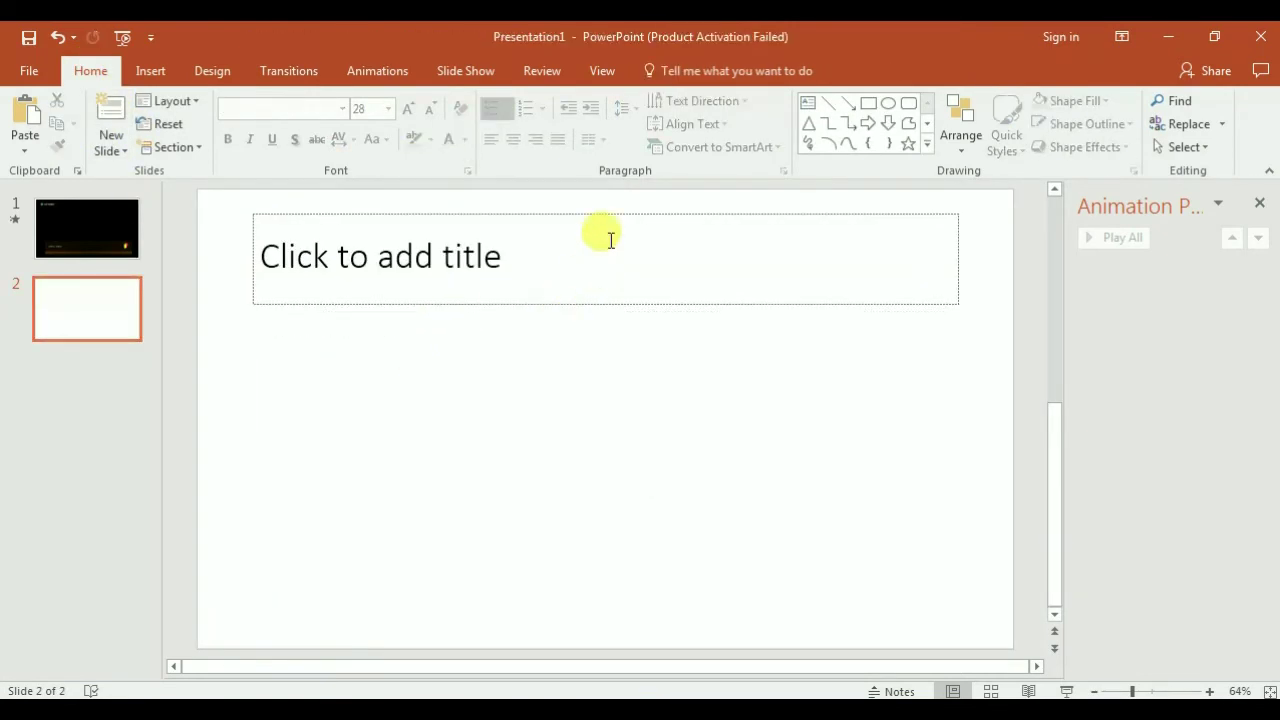
pyautogui.click(617, 214)
pyautogui.press('Delete')
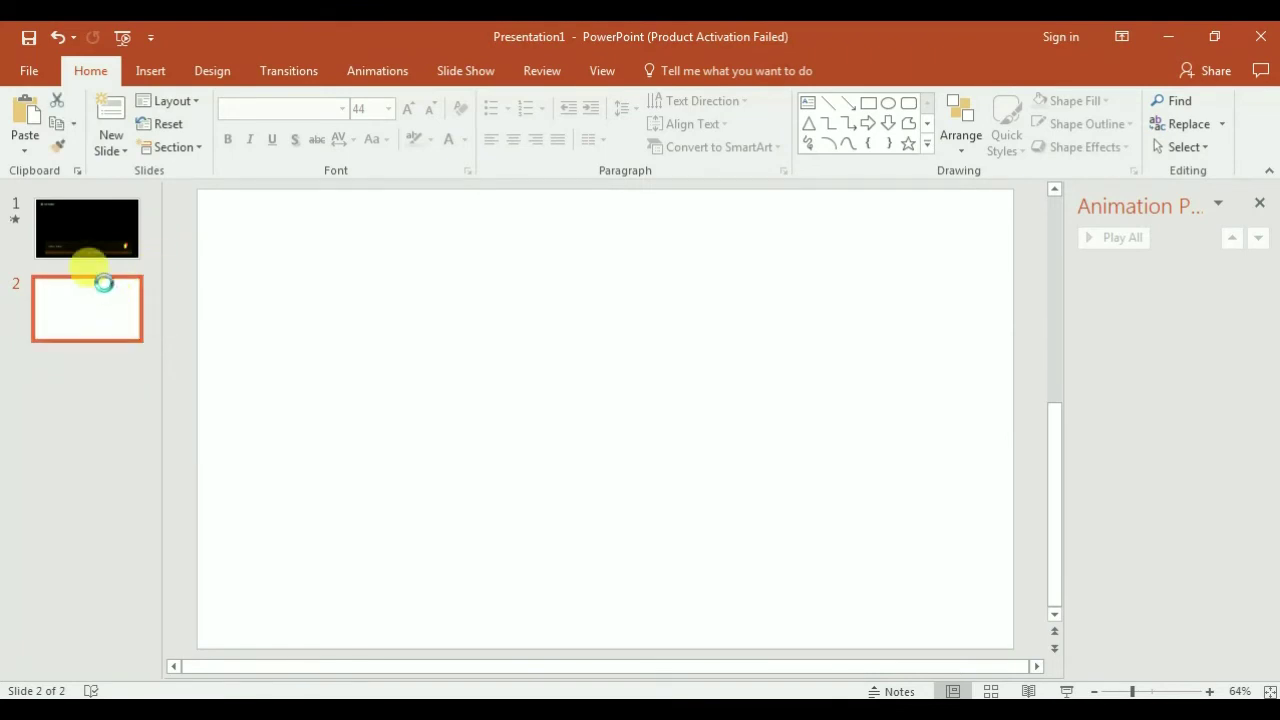
pyautogui.press('Delete')
# Step: Duplicate slide 1 as slide 2 and delete the music video from the copy
pyautogui.rightClick(91, 240)
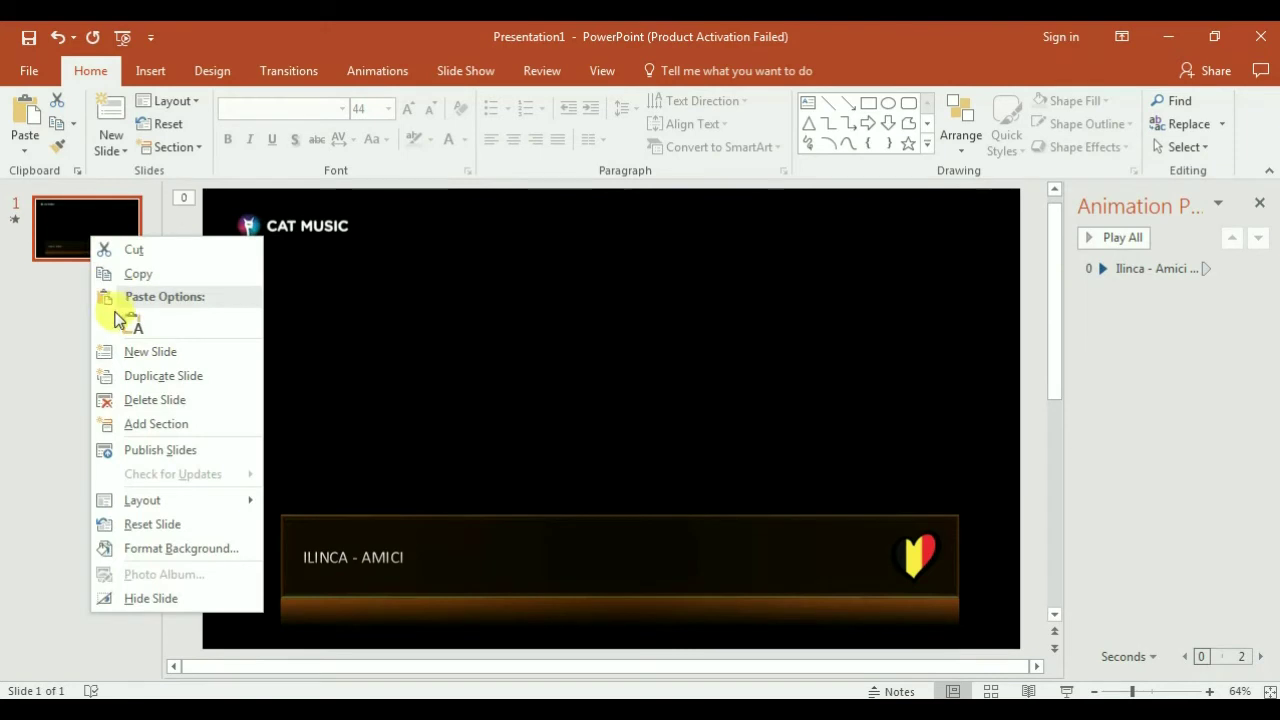
pyautogui.click(176, 376)
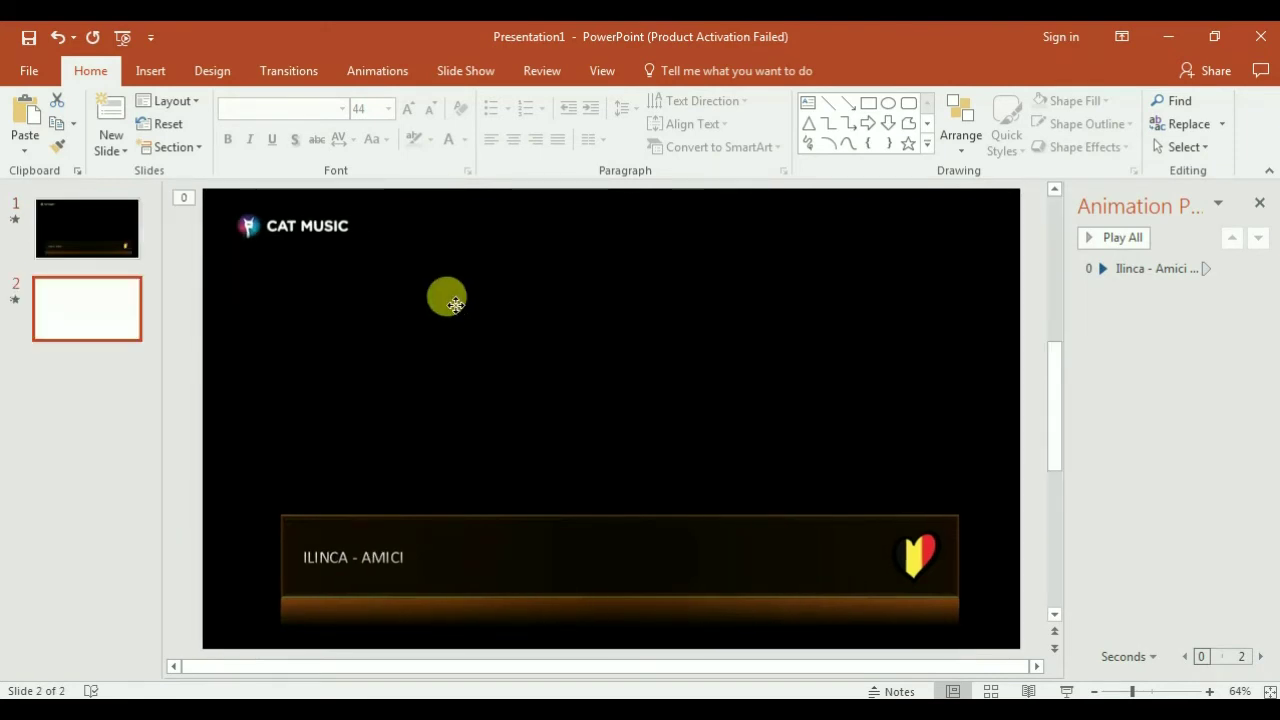
pyautogui.click(455, 305)
pyautogui.press('Delete')
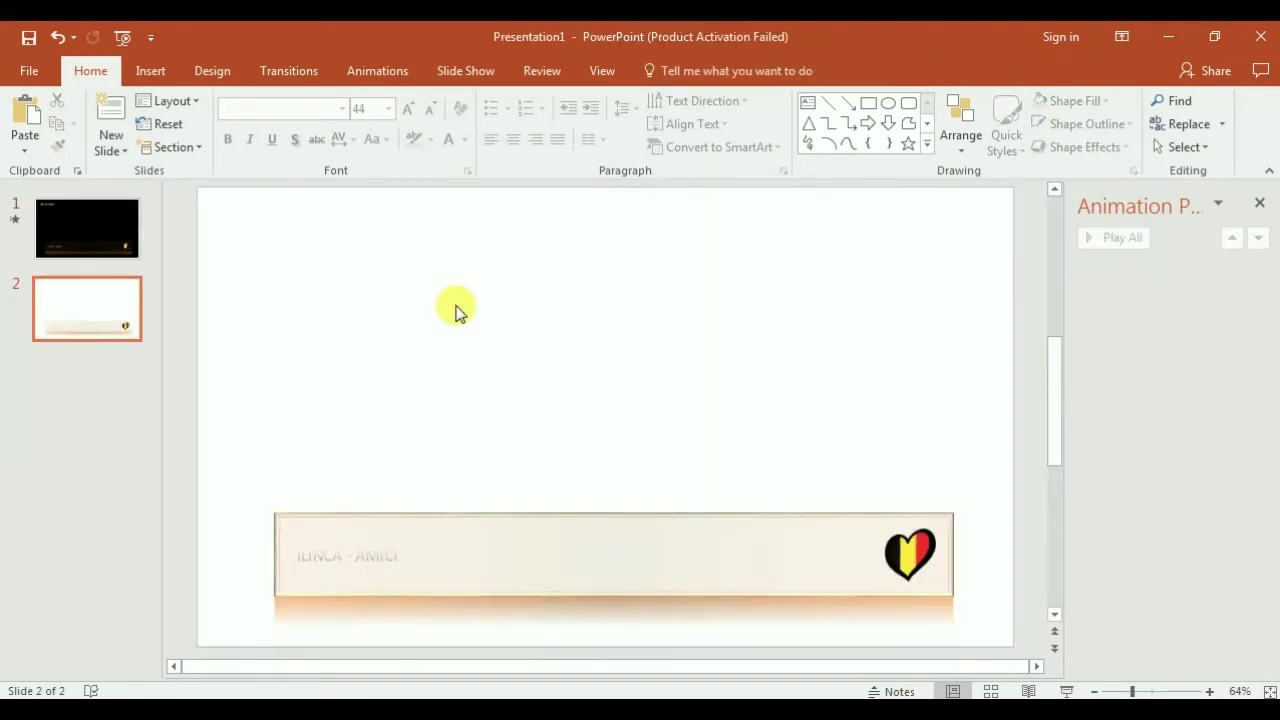
# Step: Select the black CAT MUSIC slide 1 for editing
pyautogui.click(150, 70)
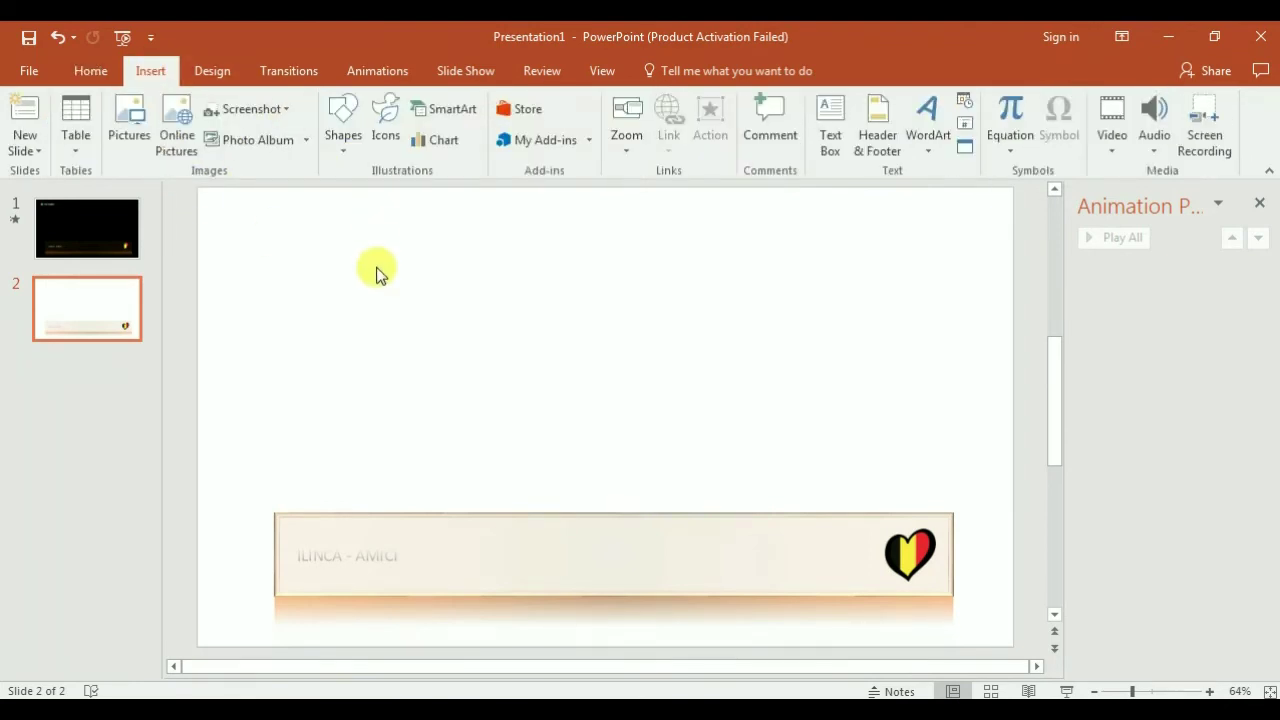
pyautogui.click(95, 225)
pyautogui.click(465, 70)
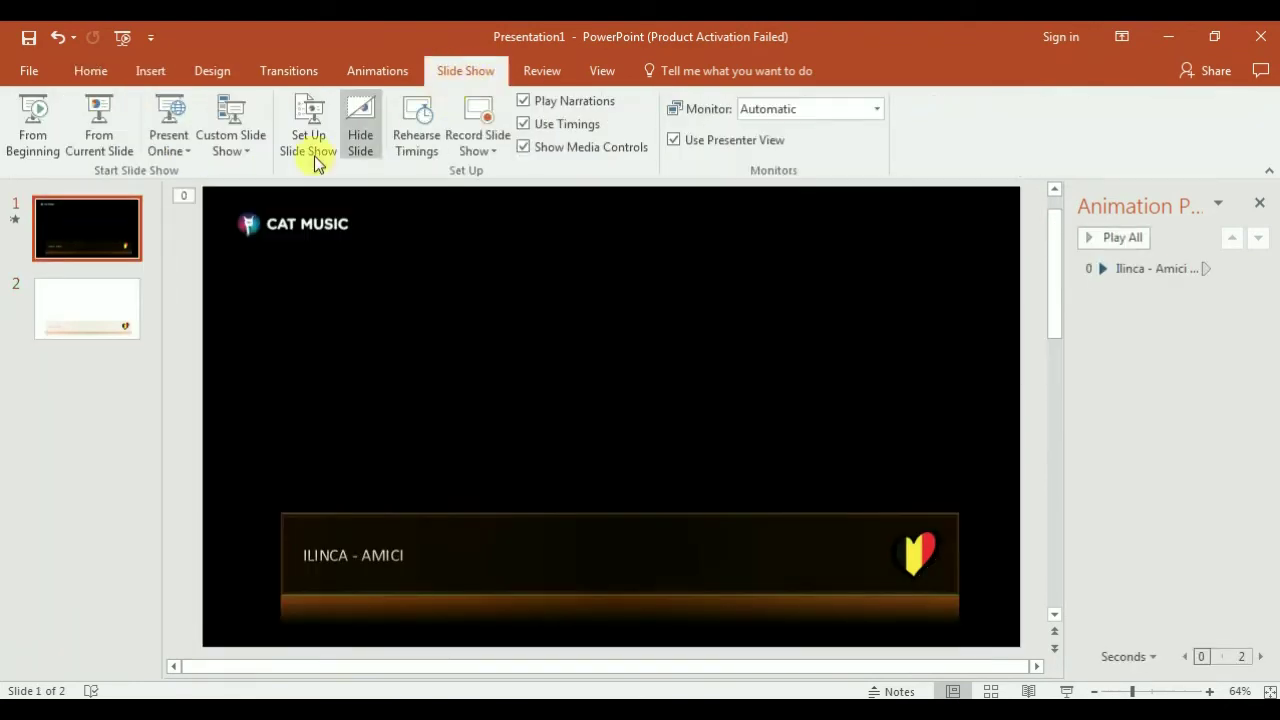
# Step: Apply a Ripple transition of 01.40 duration to all slides
pyautogui.click(272, 73)
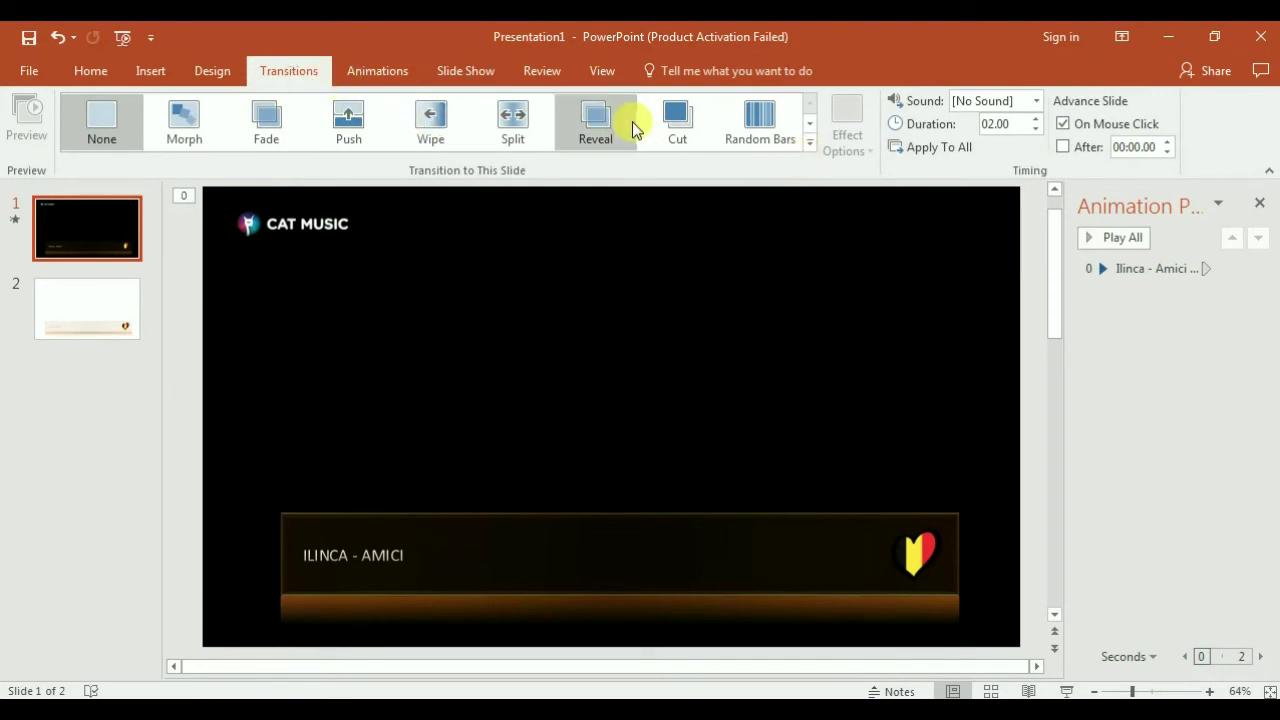
pyautogui.click(809, 142)
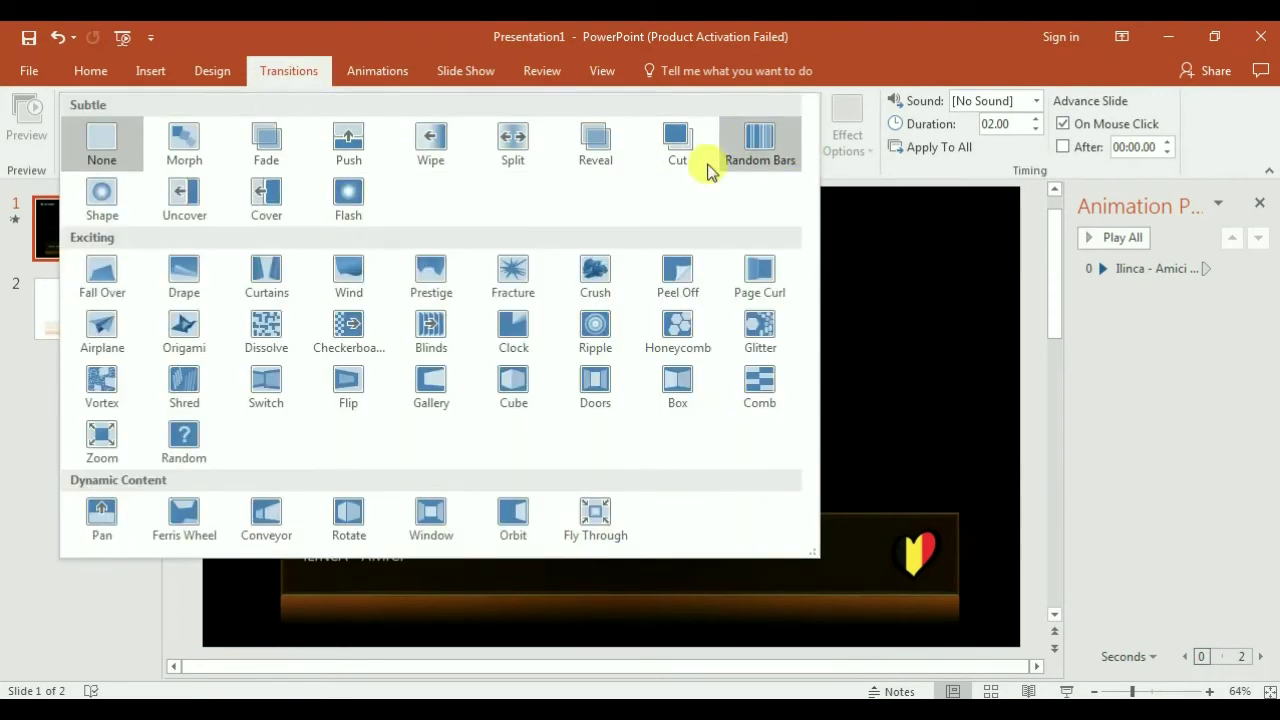
pyautogui.click(595, 325)
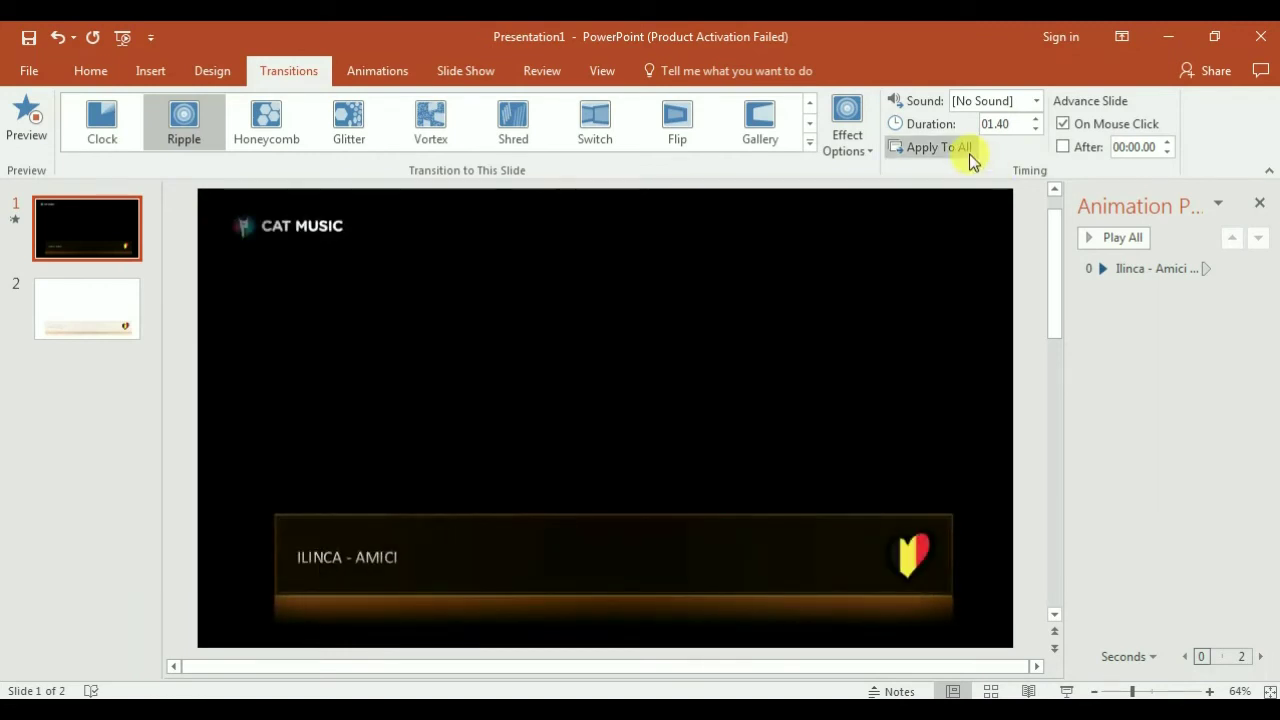
pyautogui.click(969, 154)
pyautogui.click(416, 67)
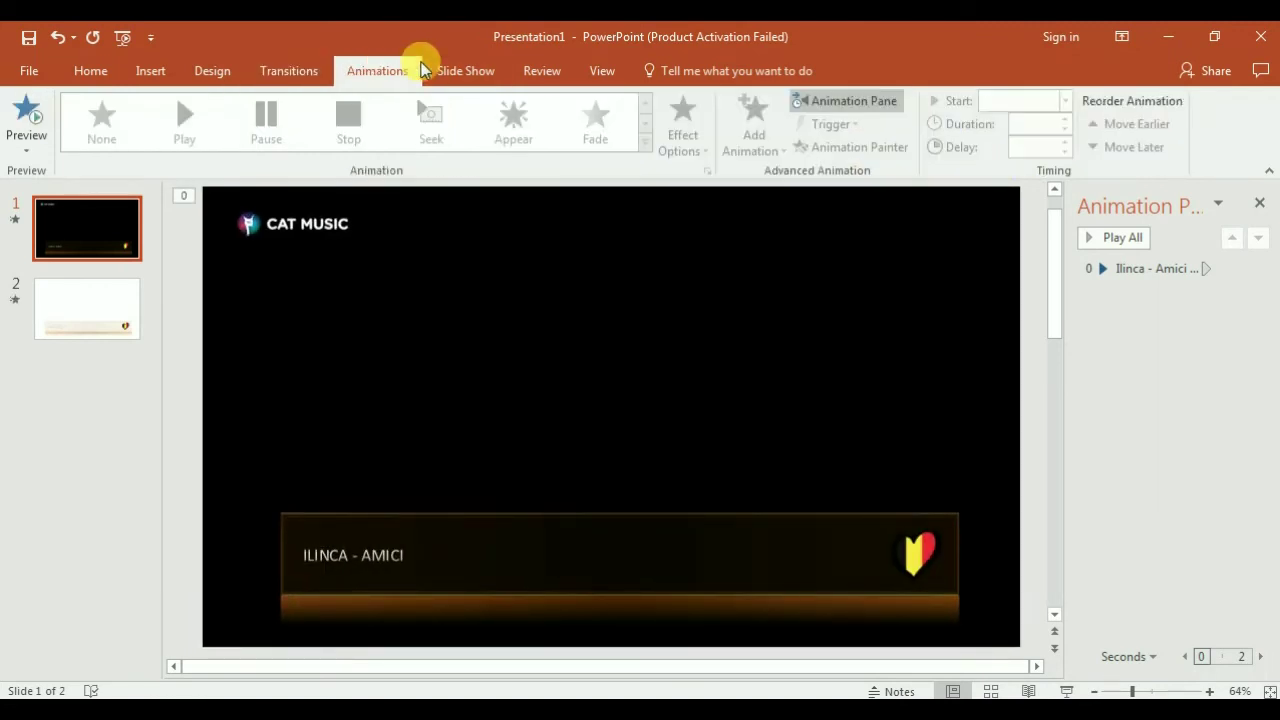
pyautogui.click(466, 70)
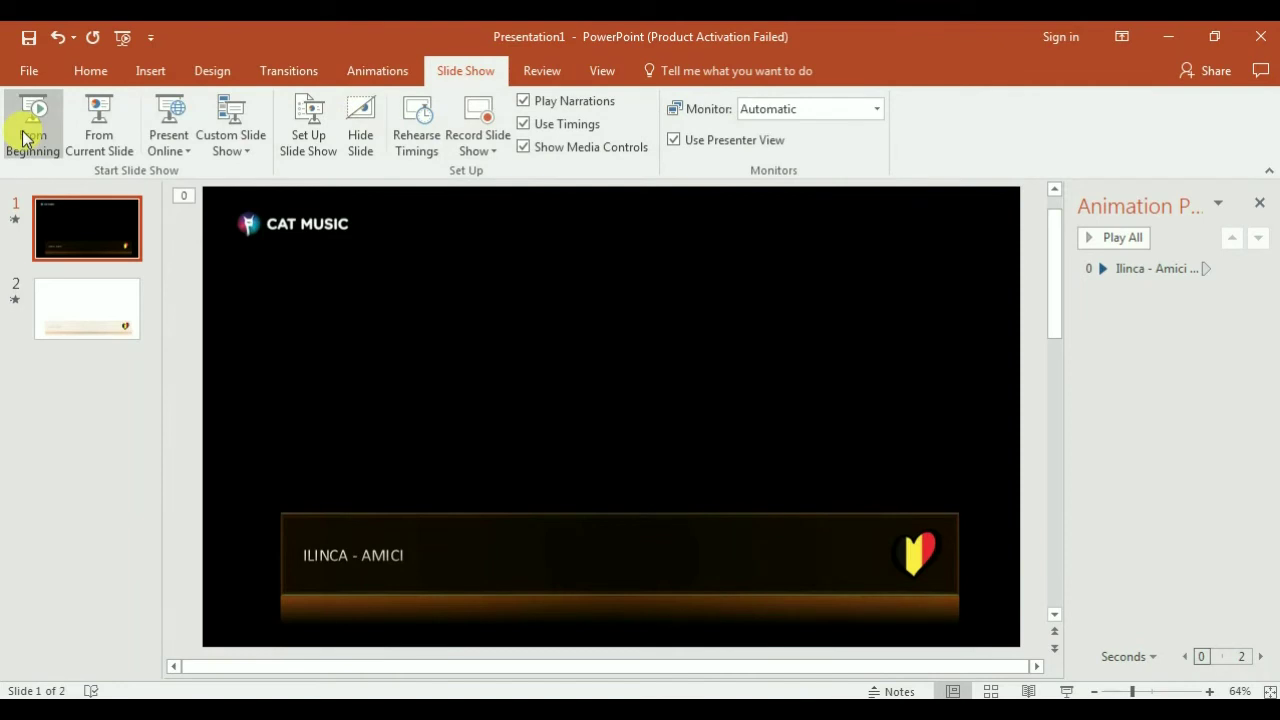
# Step: Record about 7 seconds of timings from slide 1 through slide 2, then close the recorder
pyautogui.click(482, 142)
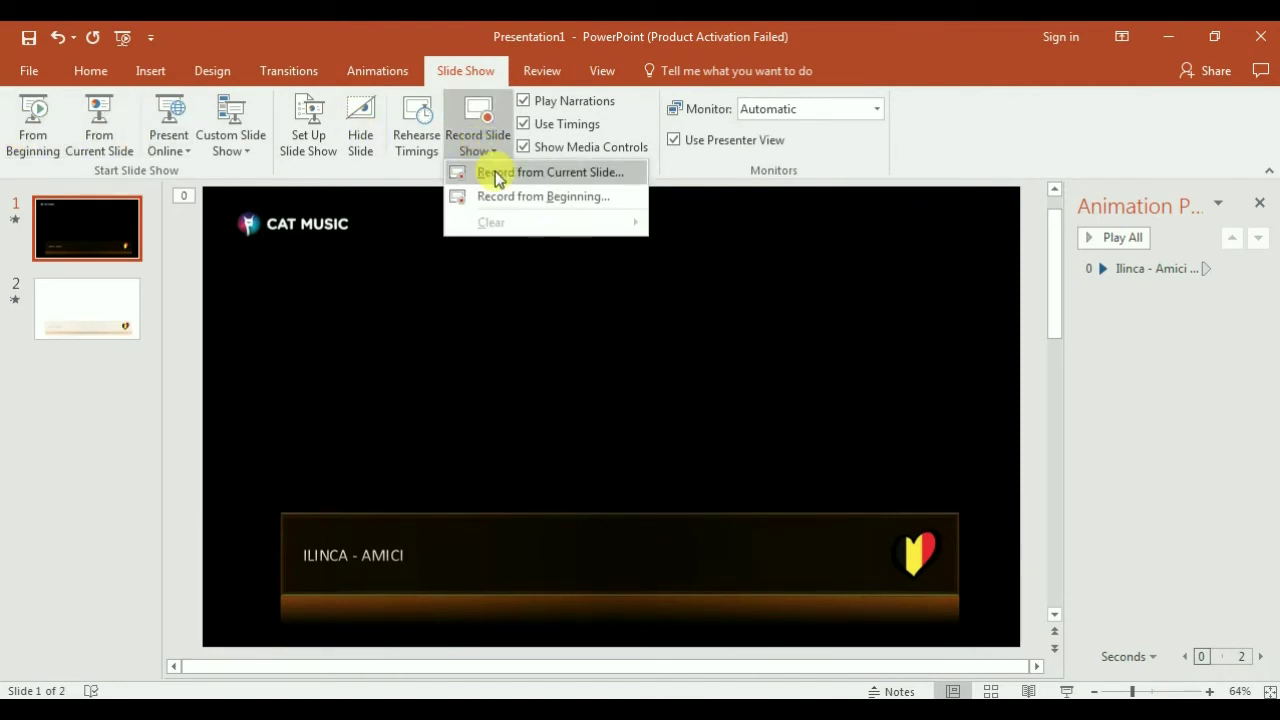
pyautogui.click(495, 172)
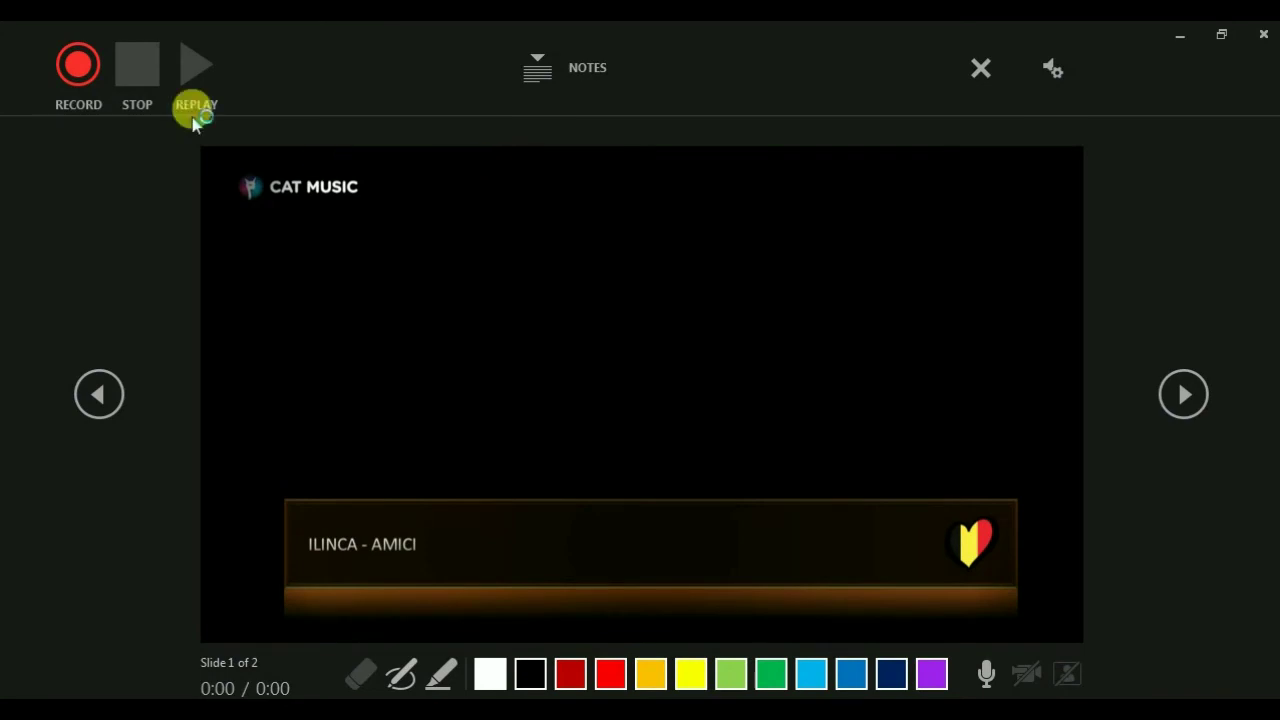
pyautogui.click(85, 78)
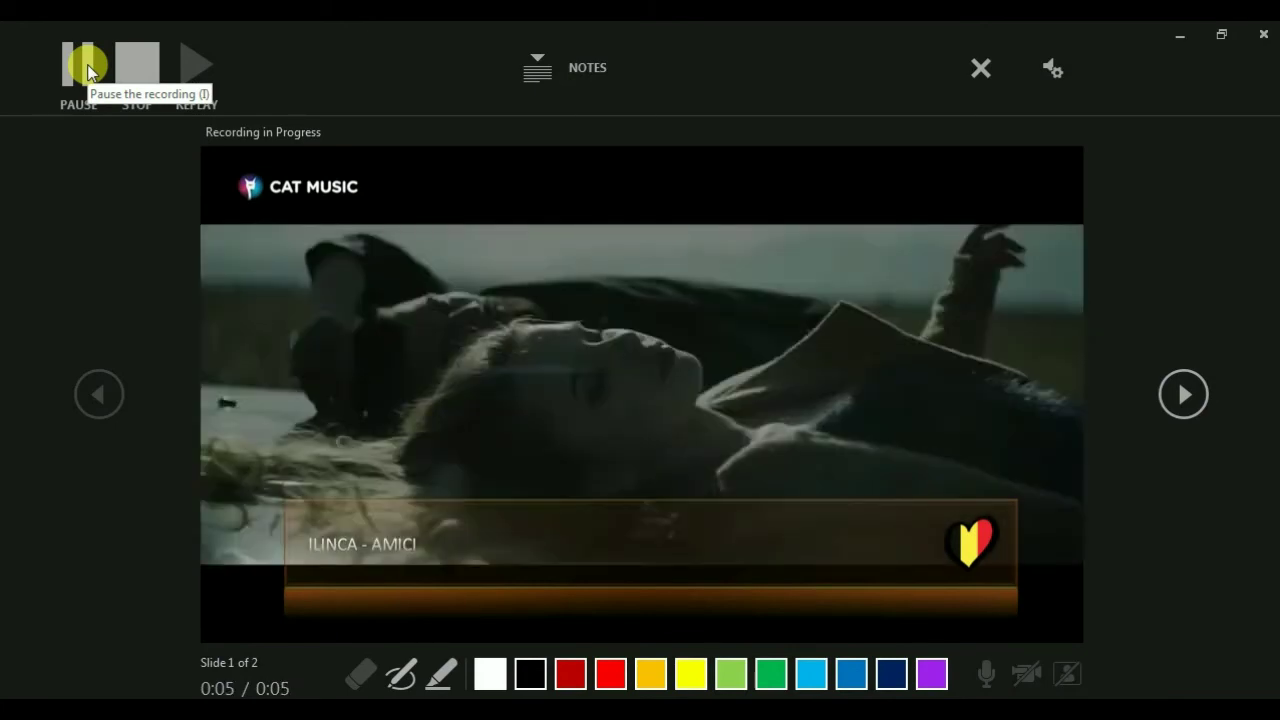
pyautogui.click(380, 388)
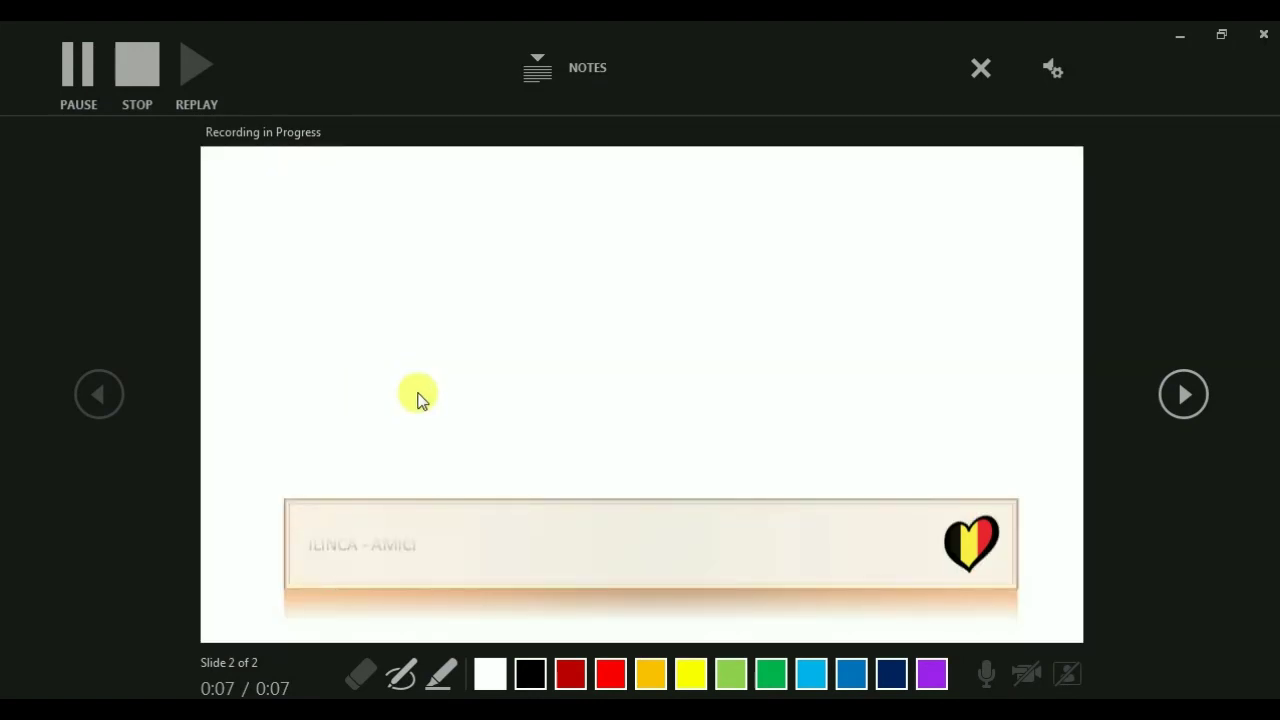
pyautogui.click(454, 400)
pyautogui.press('Escape')
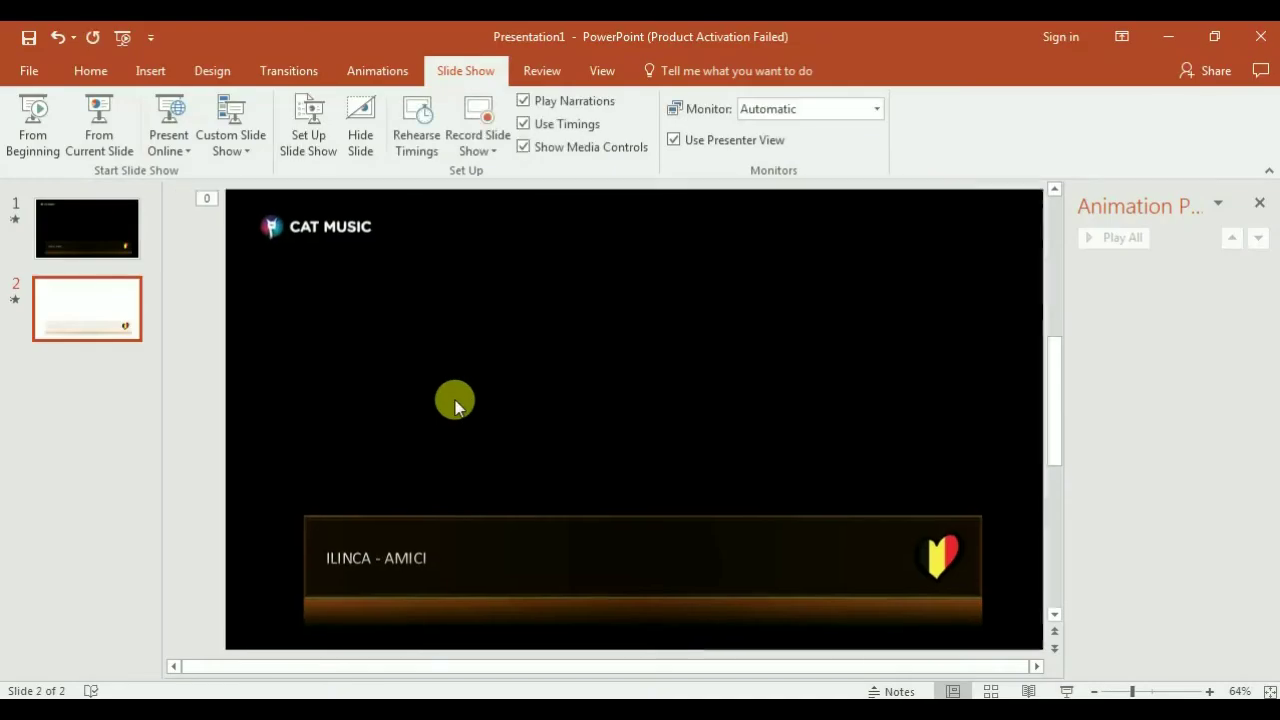
# Step: Give the ILINCA - AMICI banner on slide 1 a Fade entrance effect
pyautogui.click(118, 245)
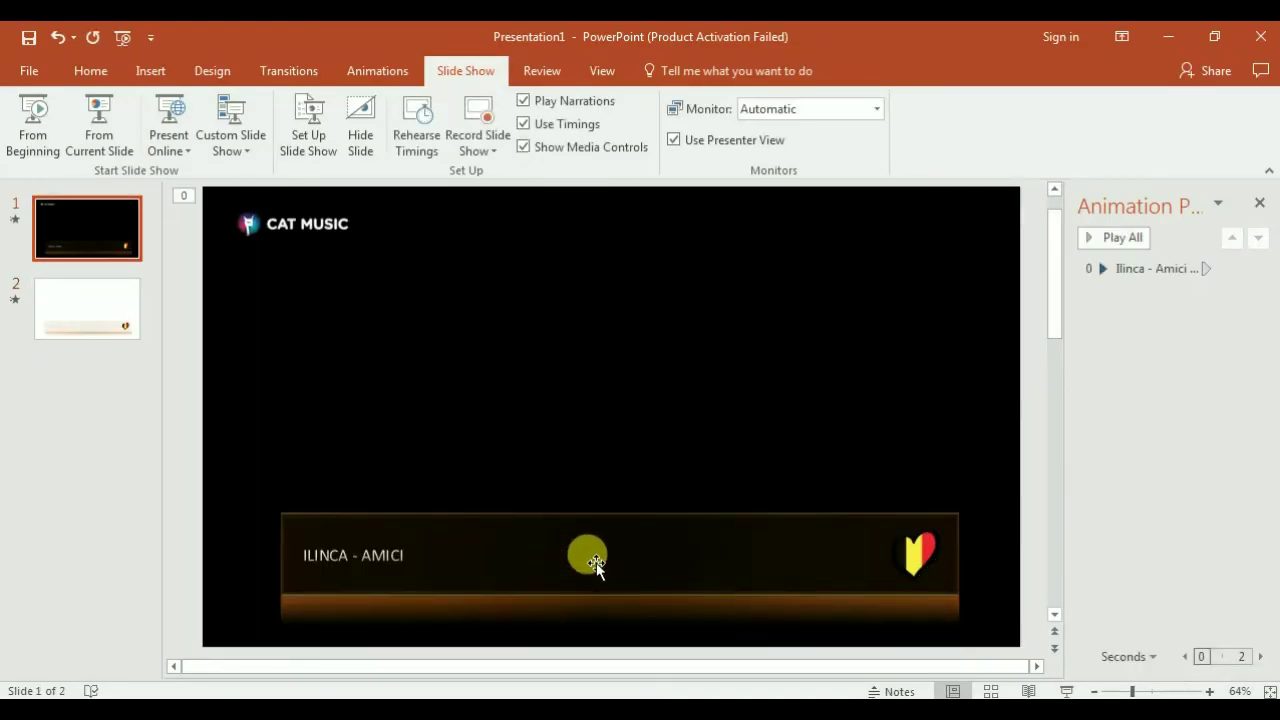
pyautogui.click(583, 556)
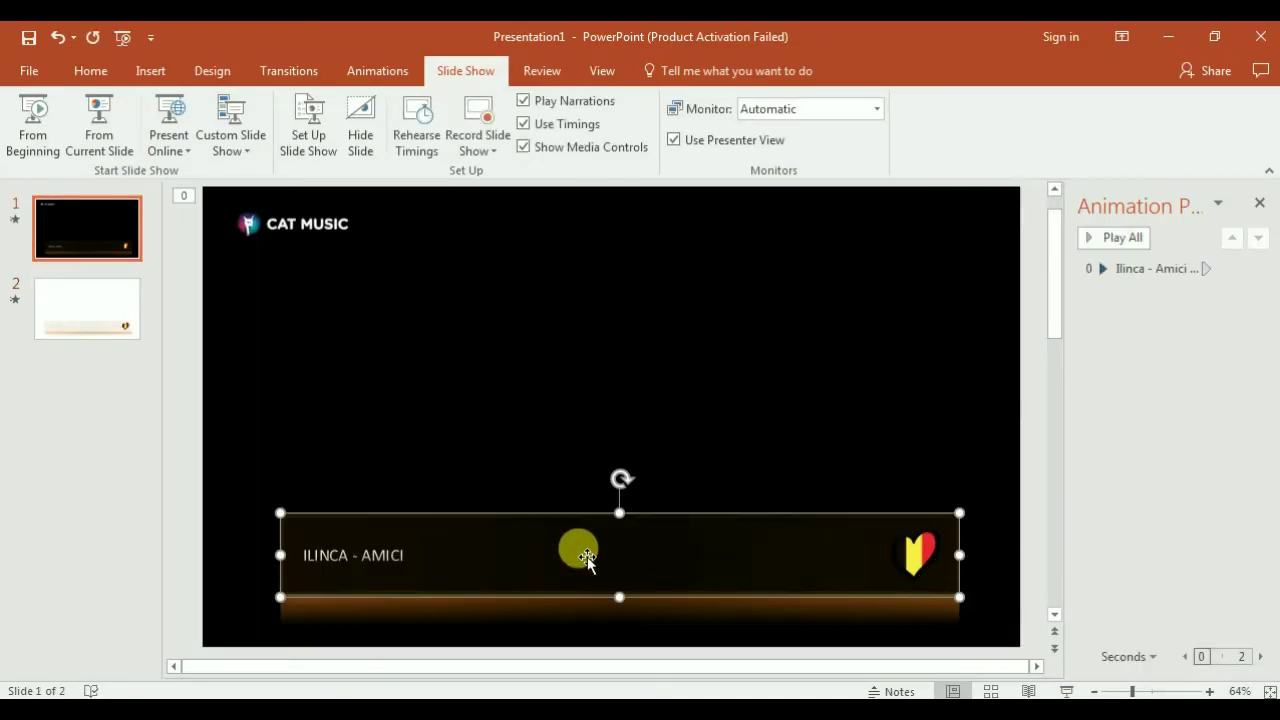
pyautogui.click(381, 78)
pyautogui.click(771, 150)
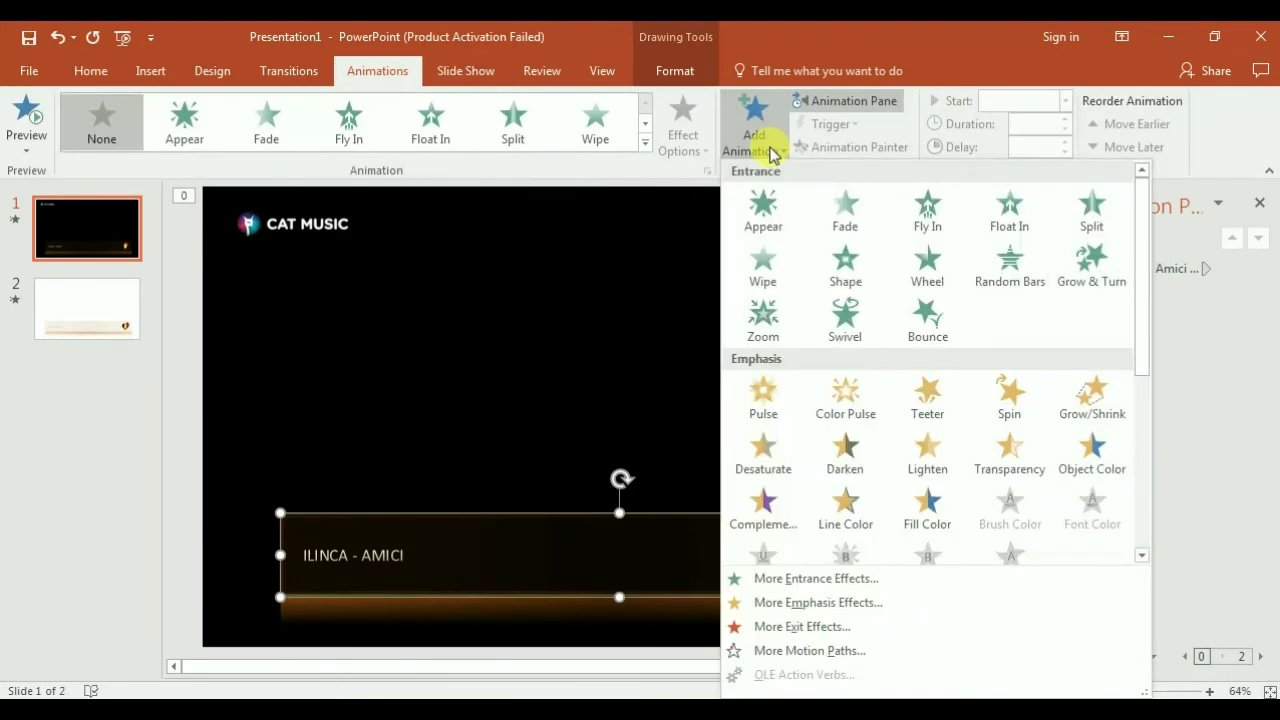
pyautogui.click(806, 580)
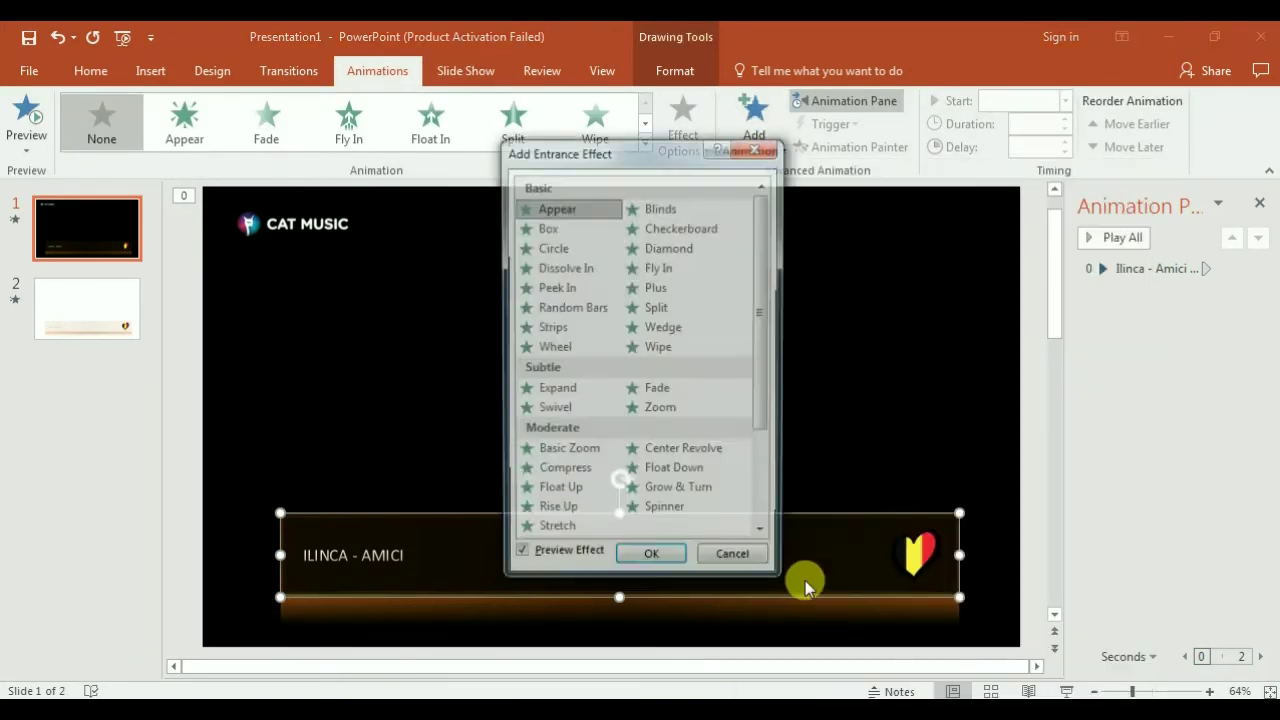
pyautogui.click(555, 310)
pyautogui.click(660, 330)
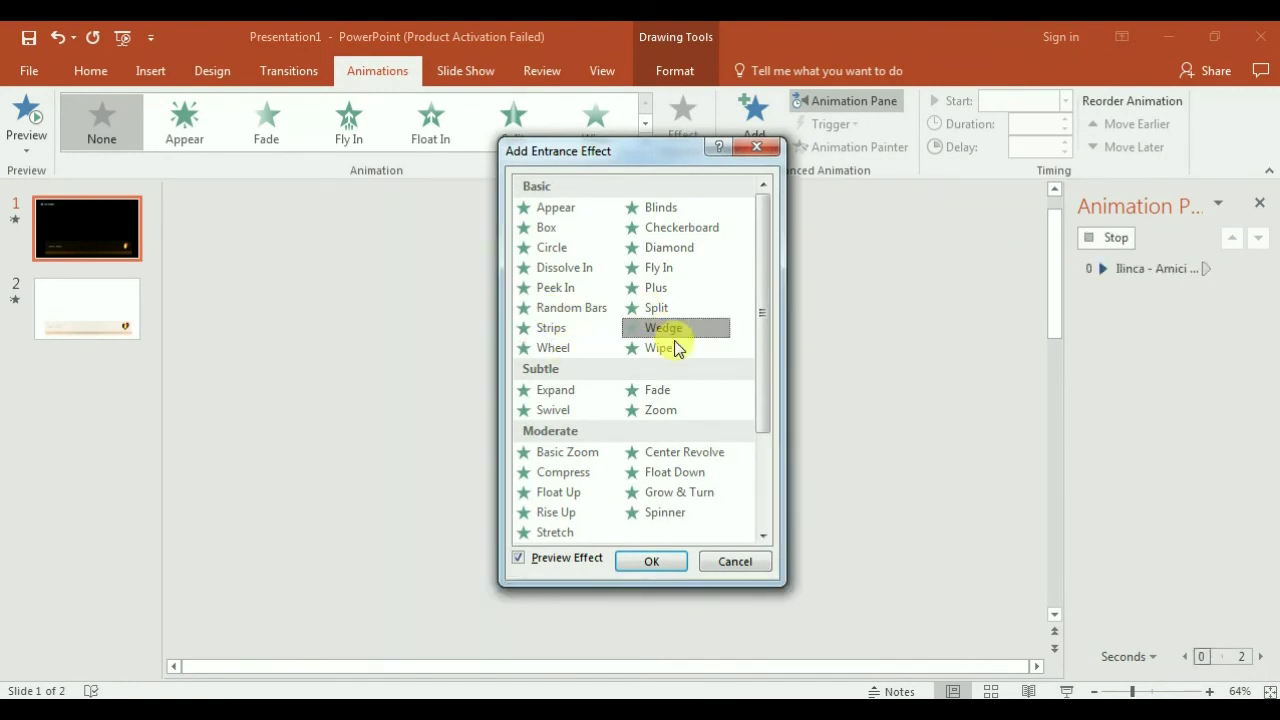
pyautogui.click(664, 391)
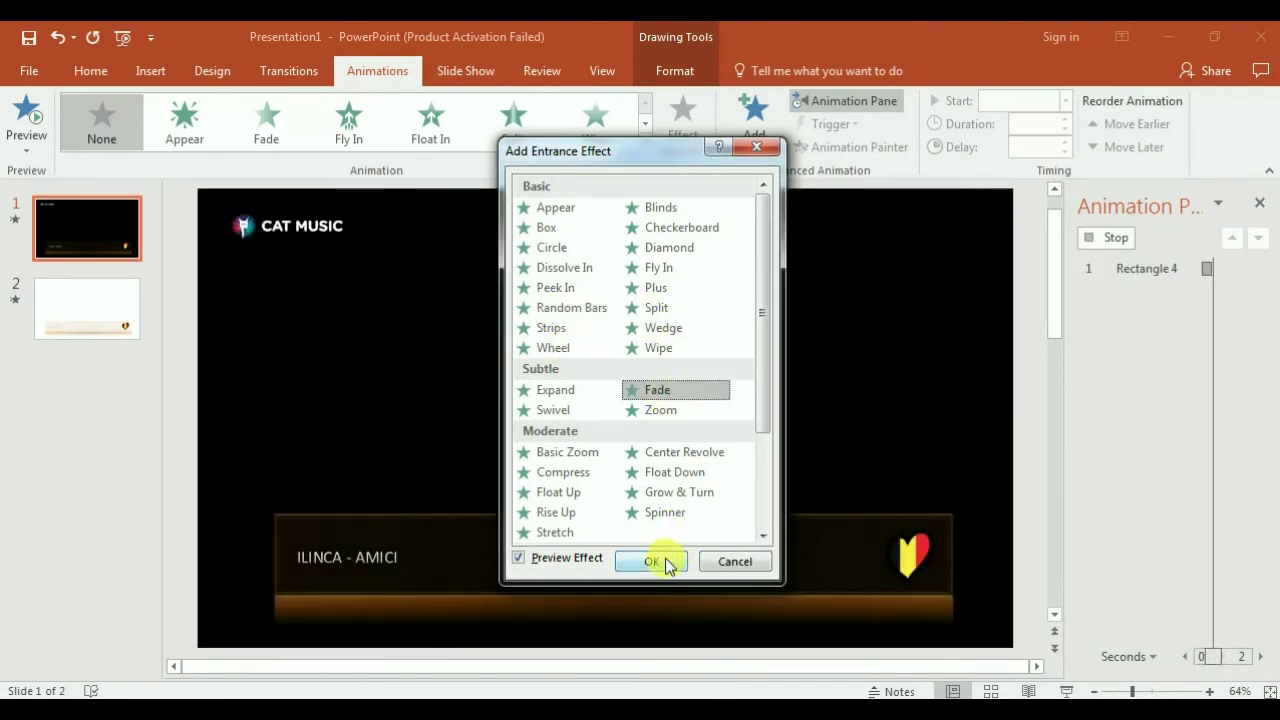
pyautogui.click(665, 559)
# Step: Add a Peek Out exit effect to the banner
pyautogui.click(763, 160)
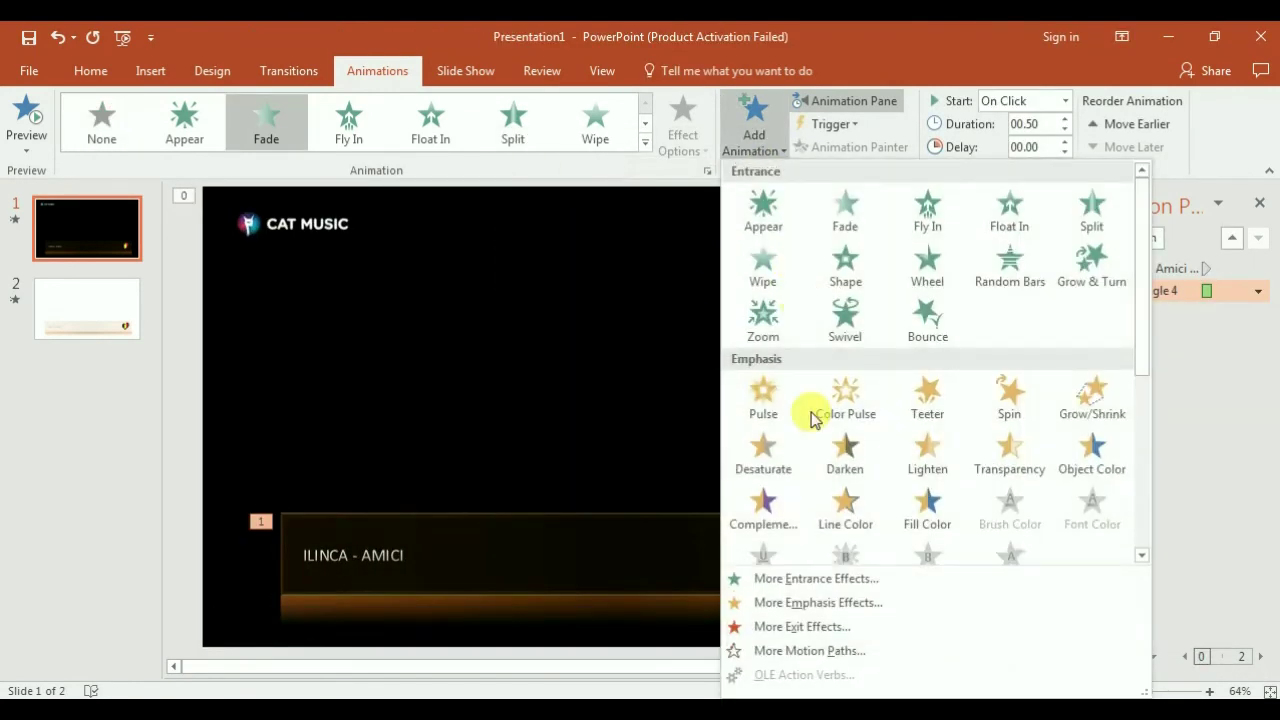
pyautogui.click(762, 625)
pyautogui.click(563, 288)
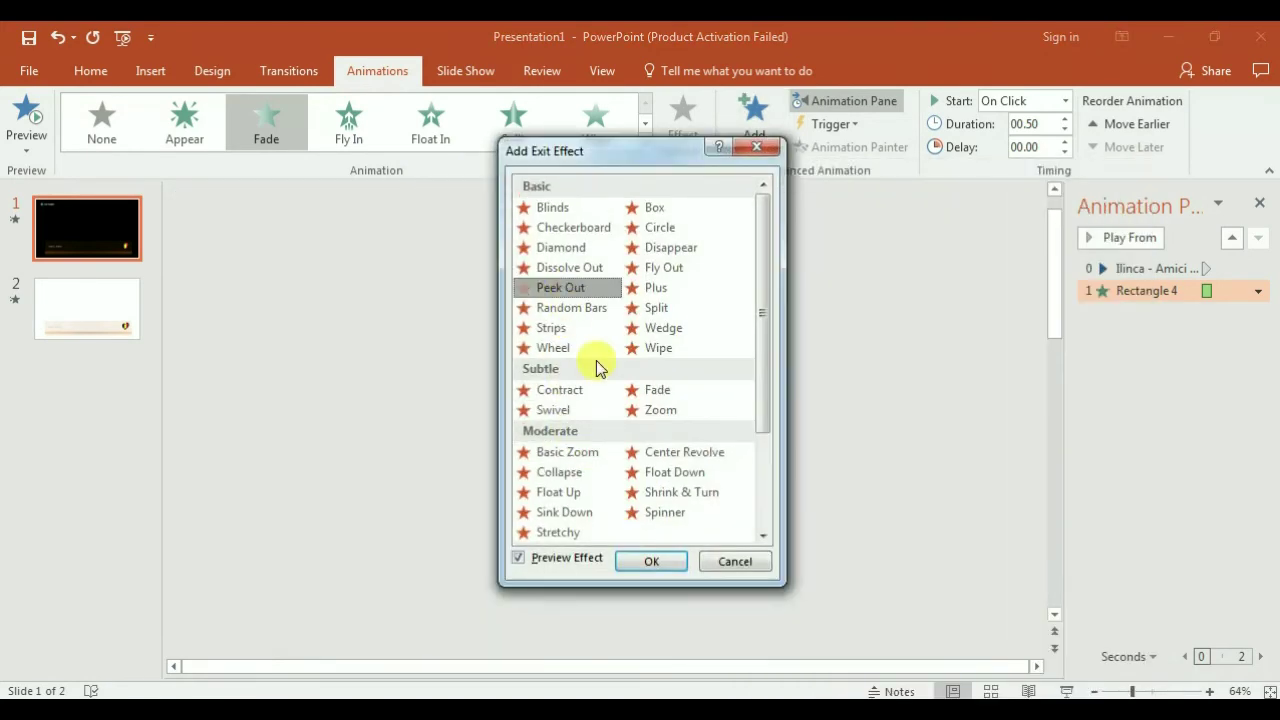
pyautogui.click(651, 561)
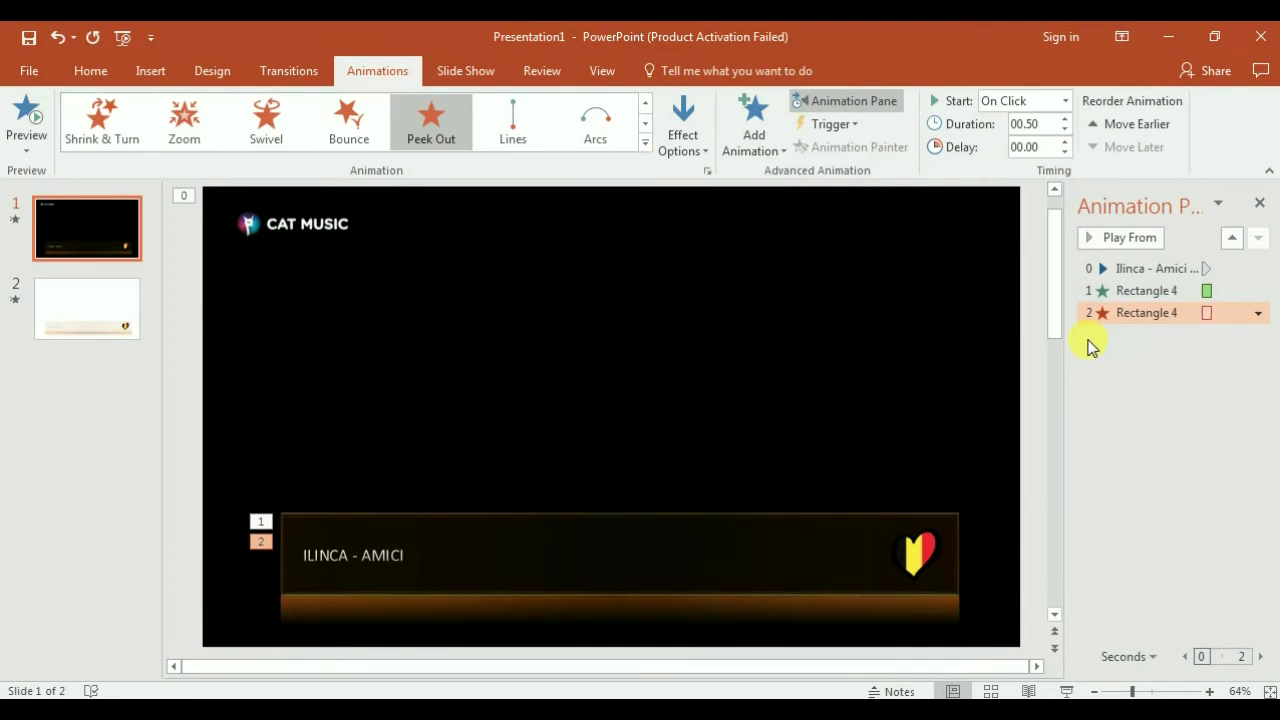
# Step: Check the Peek Out animation's options in the Animation Pane, leaving it On Click
pyautogui.click(1258, 313)
pyautogui.click(1229, 344)
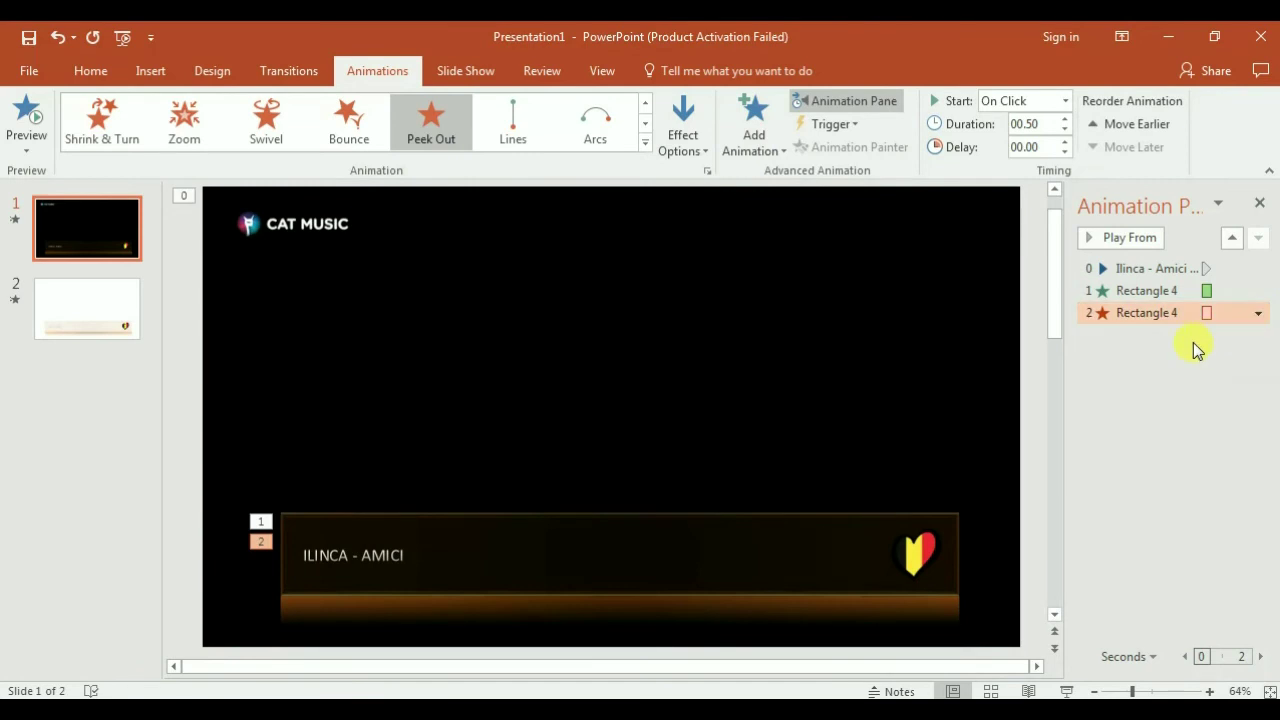
pyautogui.click(1258, 313)
pyautogui.click(1248, 340)
# Step: Switch back to the Home ribbon's formatting commands
pyautogui.moveTo(768, 535)
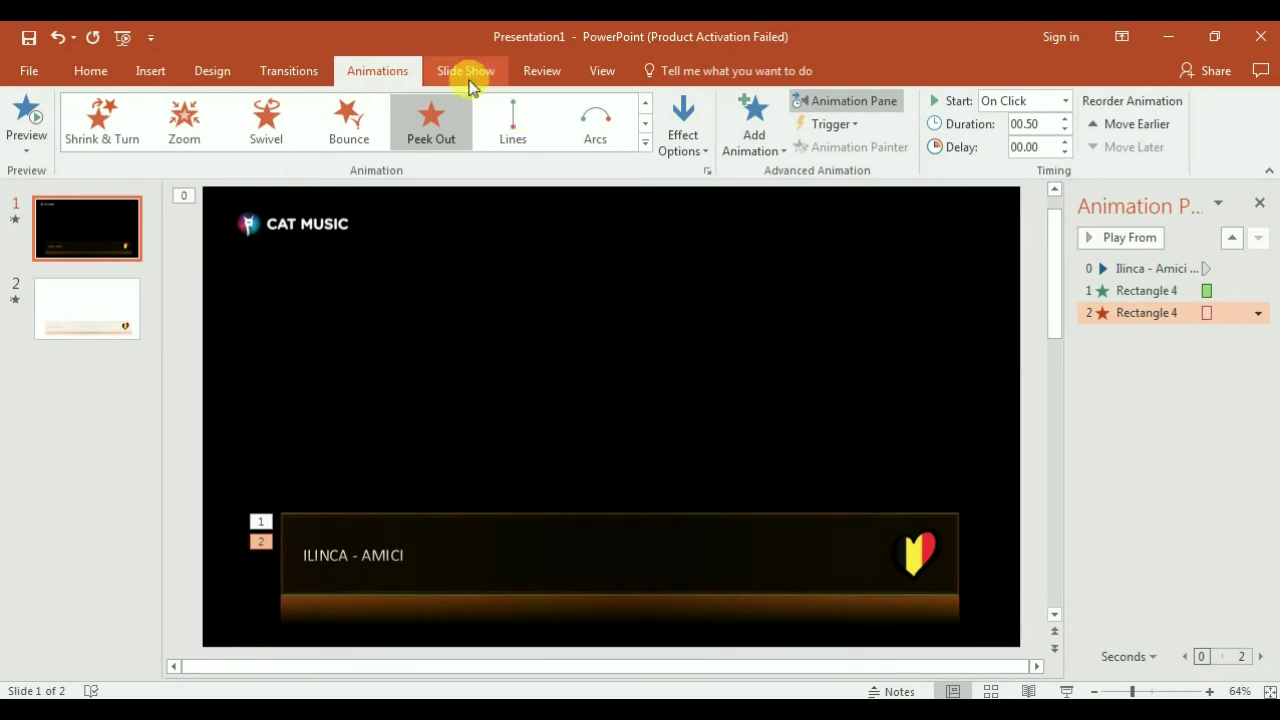
pyautogui.click(80, 80)
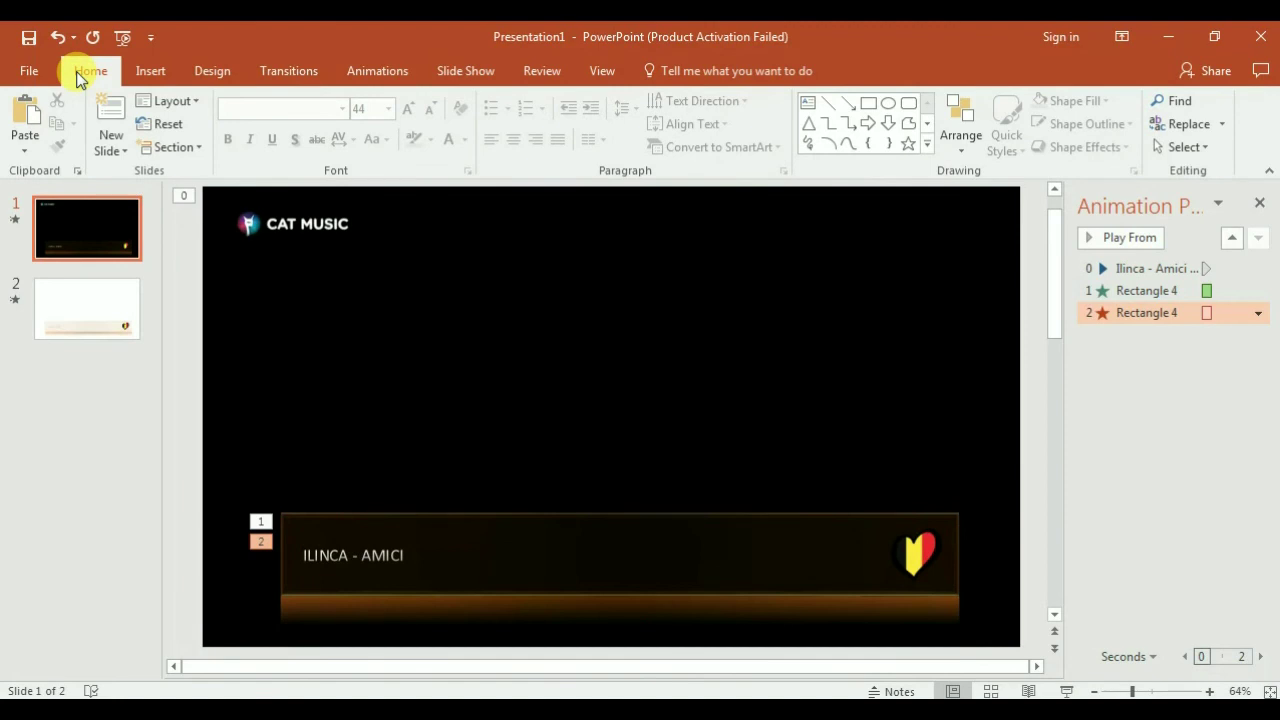